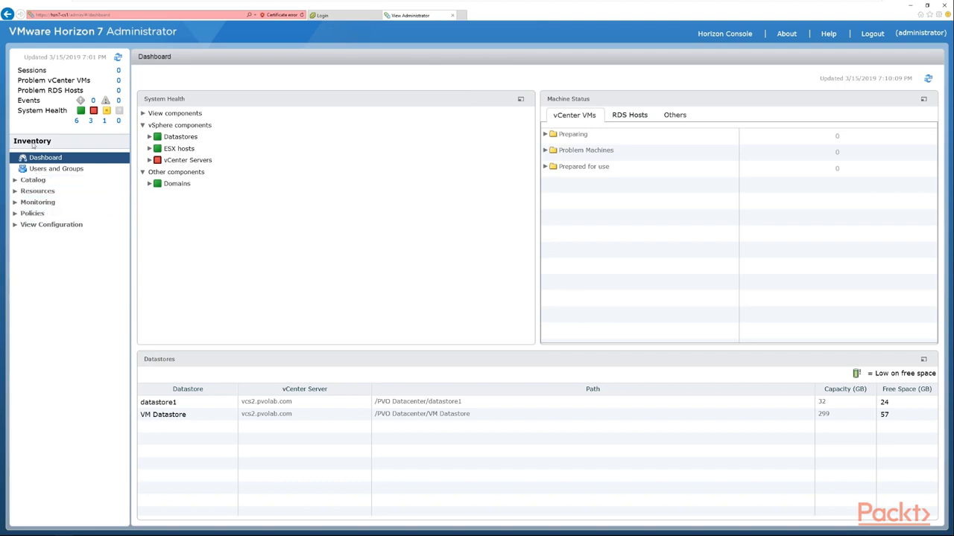
- Open the Desktop Pools catalog and start adding a new desktop pool
{"action": "left_click", "coordinate": [15, 181]}
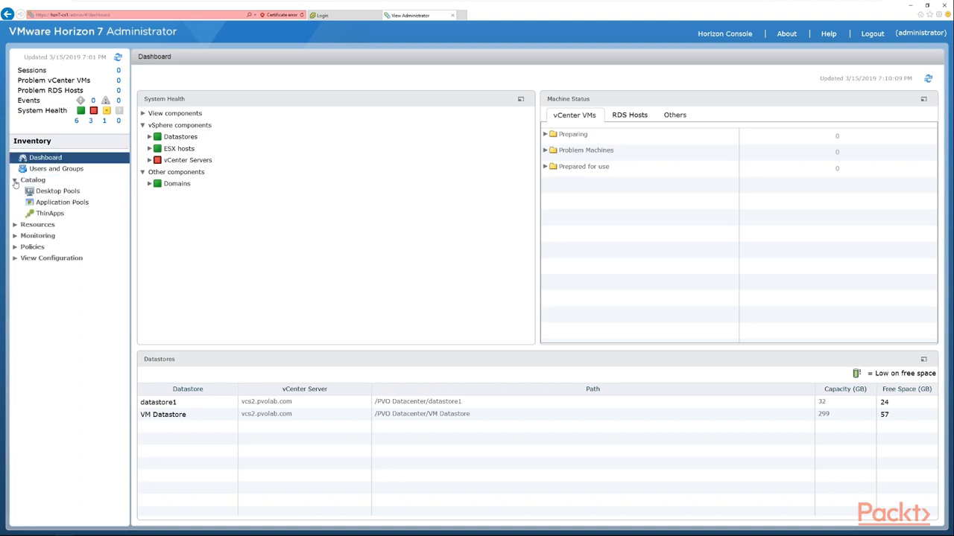
{"action": "left_click", "coordinate": [71, 195]}
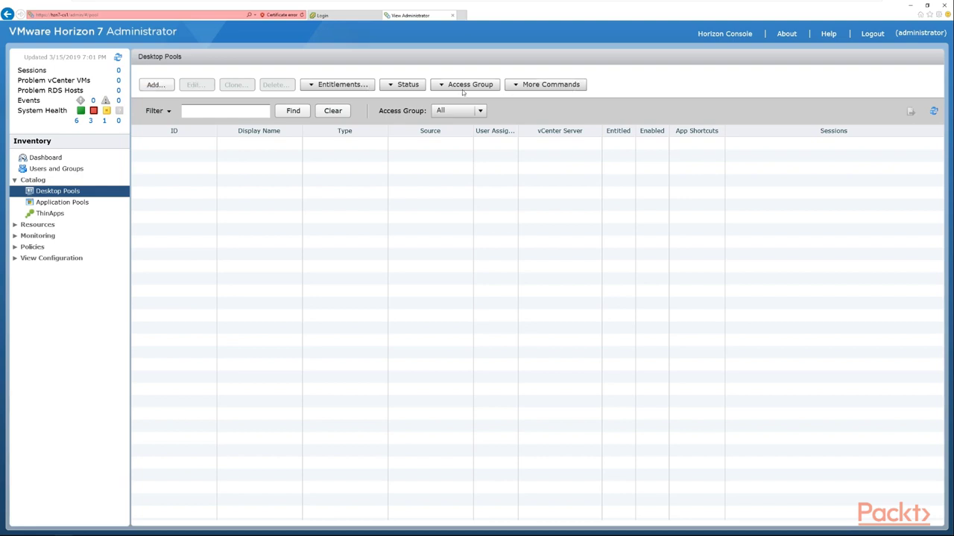
{"action": "left_click", "coordinate": [403, 87]}
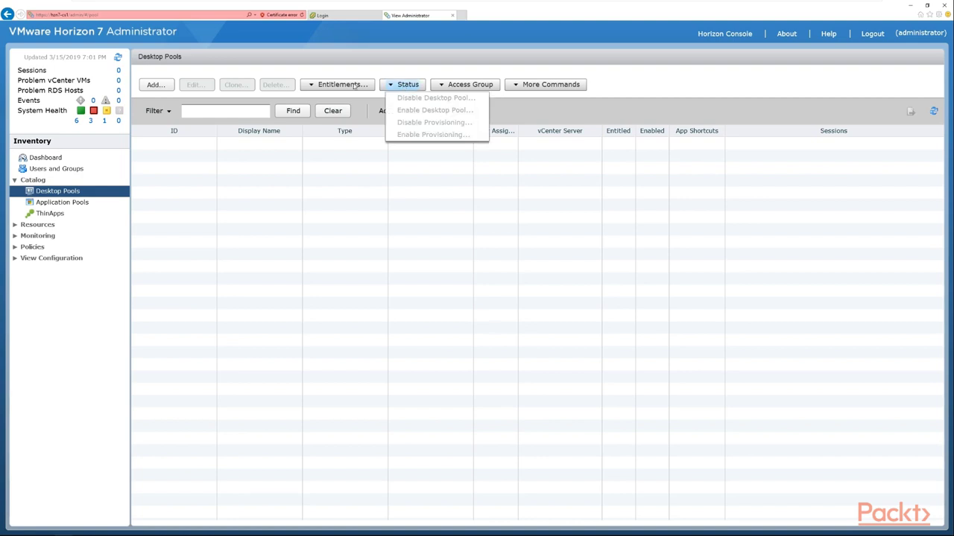
{"action": "left_click", "coordinate": [169, 86]}
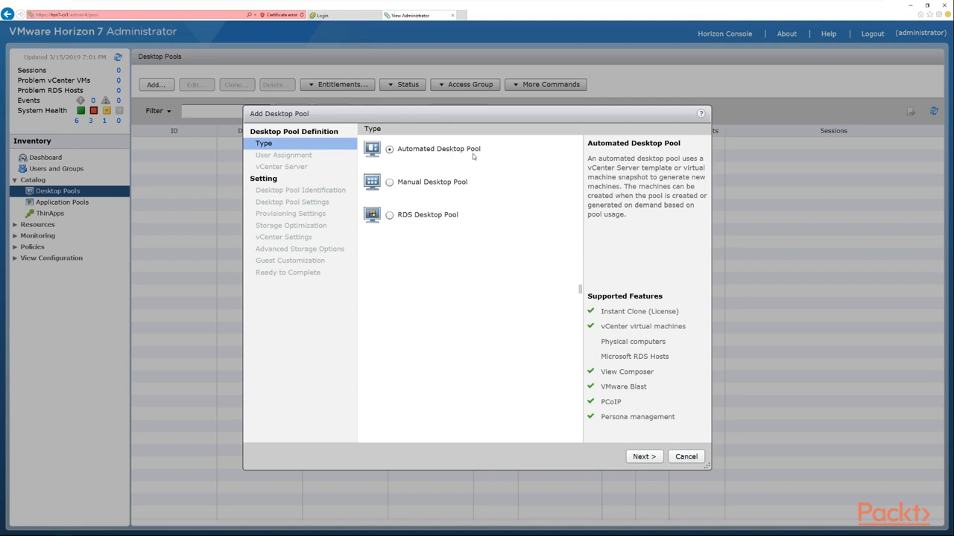
- Compare the desktop pool types, choose Automated Desktop Pool, and continue to user assignment
{"action": "left_click", "coordinate": [389, 183]}
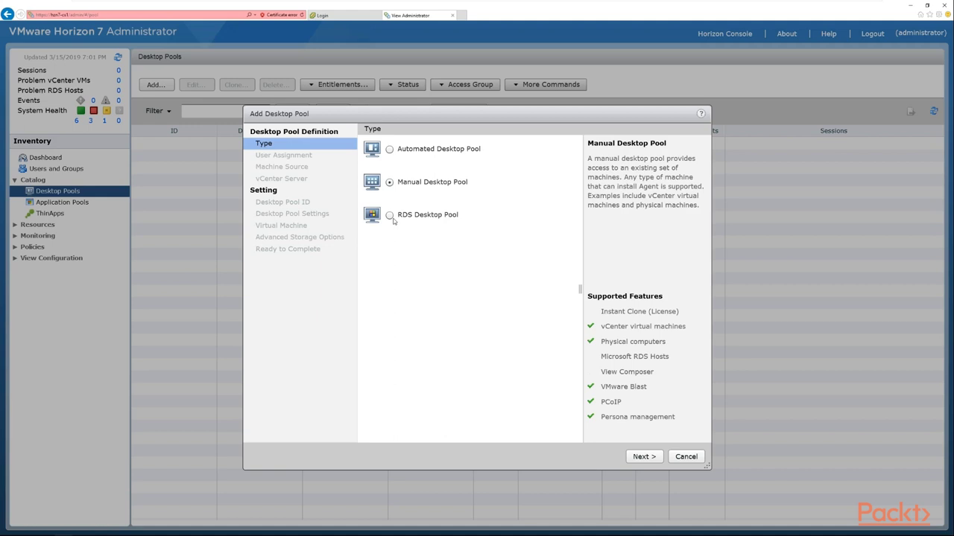
{"action": "left_click", "coordinate": [393, 217]}
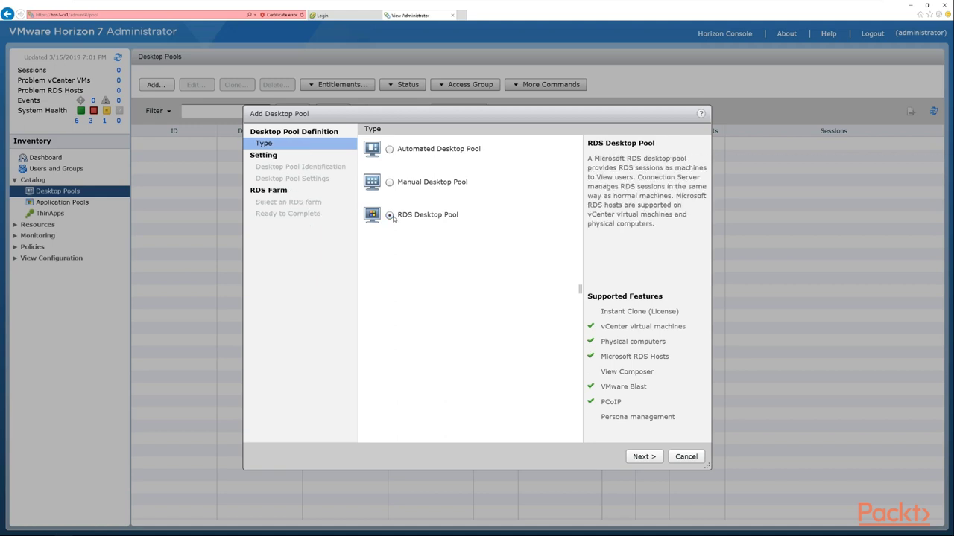
{"action": "left_click", "coordinate": [390, 150]}
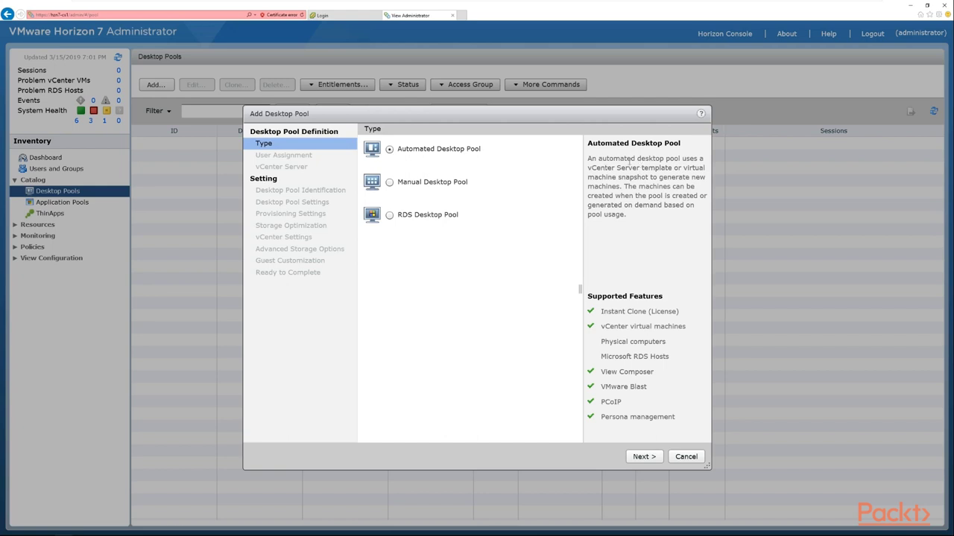
{"action": "left_click_drag", "start_coordinate": [593, 159], "coordinate": [683, 222]}
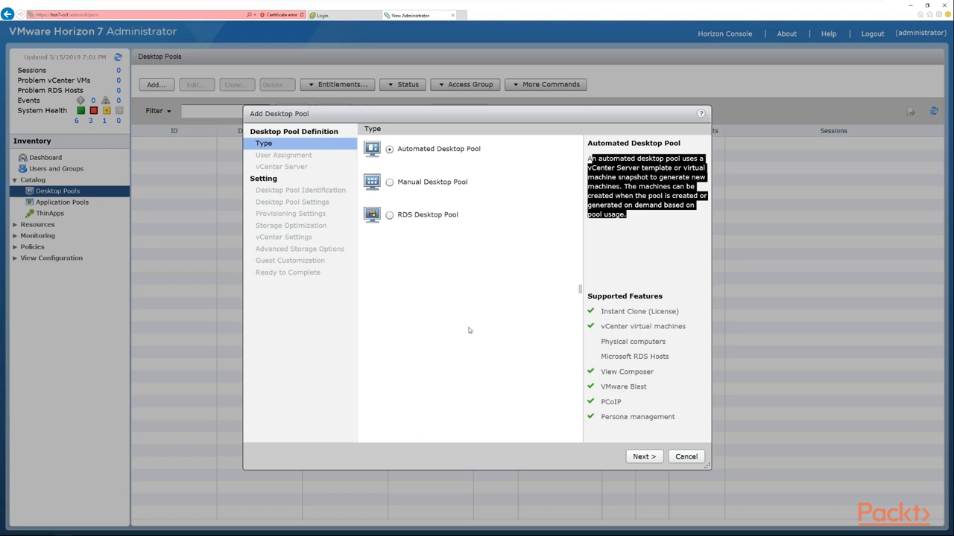
{"action": "left_click", "coordinate": [652, 459]}
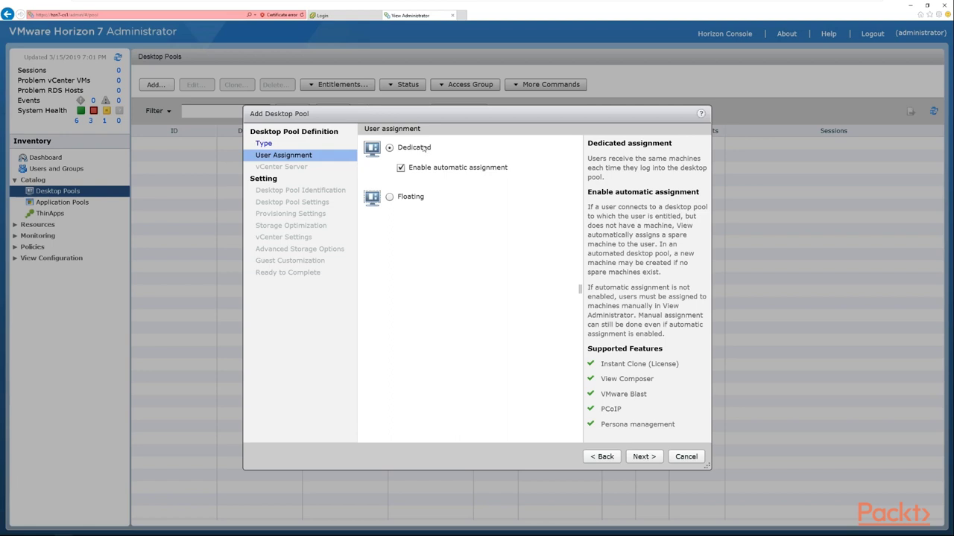
- Choose Dedicated user assignment with automatic assignment enabled and continue to the vCenter Server settings
{"action": "left_click", "coordinate": [390, 199]}
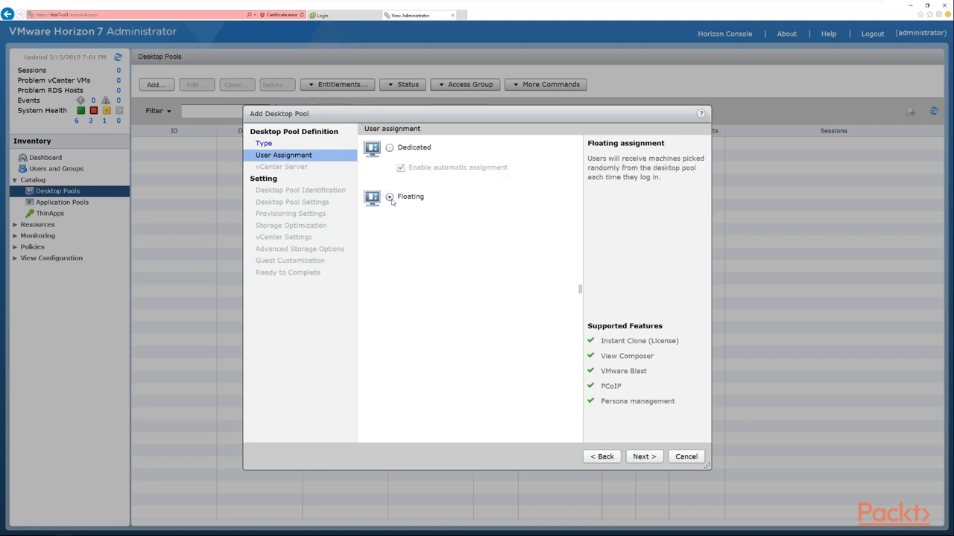
{"action": "left_click", "coordinate": [390, 148]}
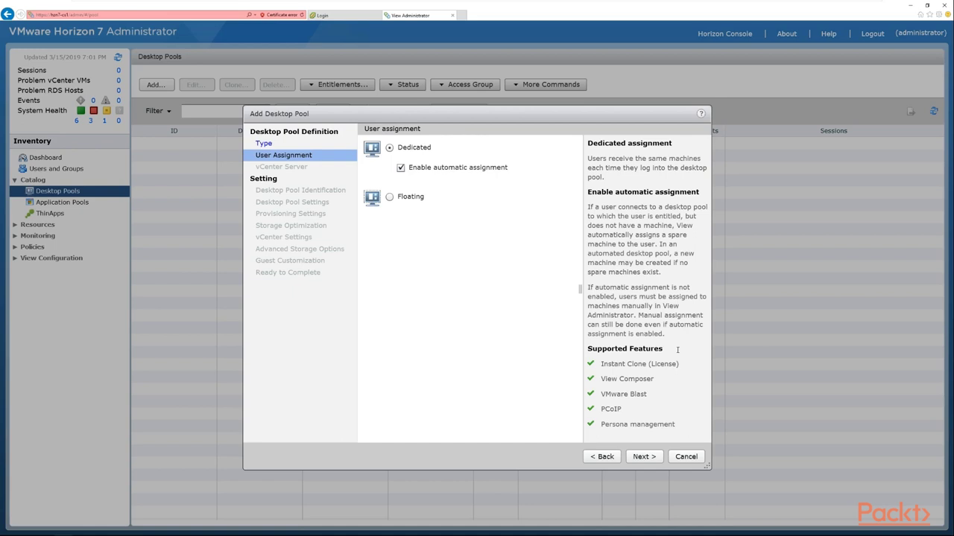
{"action": "left_click", "coordinate": [645, 457]}
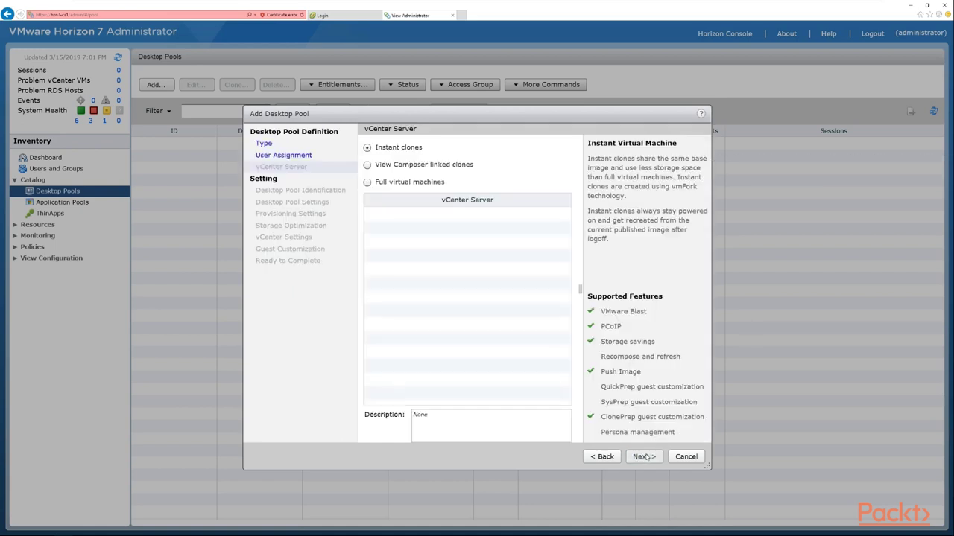
- Choose Full virtual machines on the vcs2.pvolab.com vCenter Server and continue to the pool identification
{"action": "left_click", "coordinate": [564, 322]}
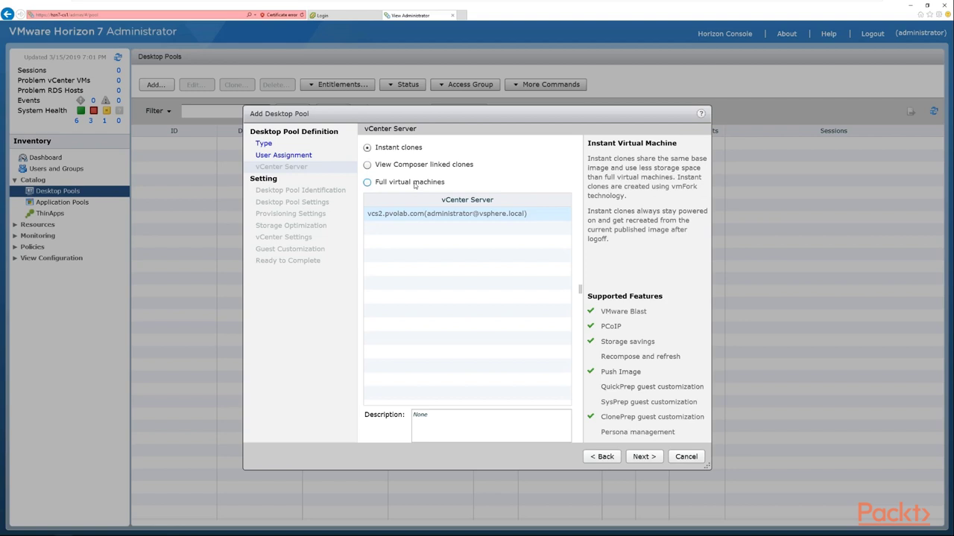
{"action": "left_click", "coordinate": [367, 182]}
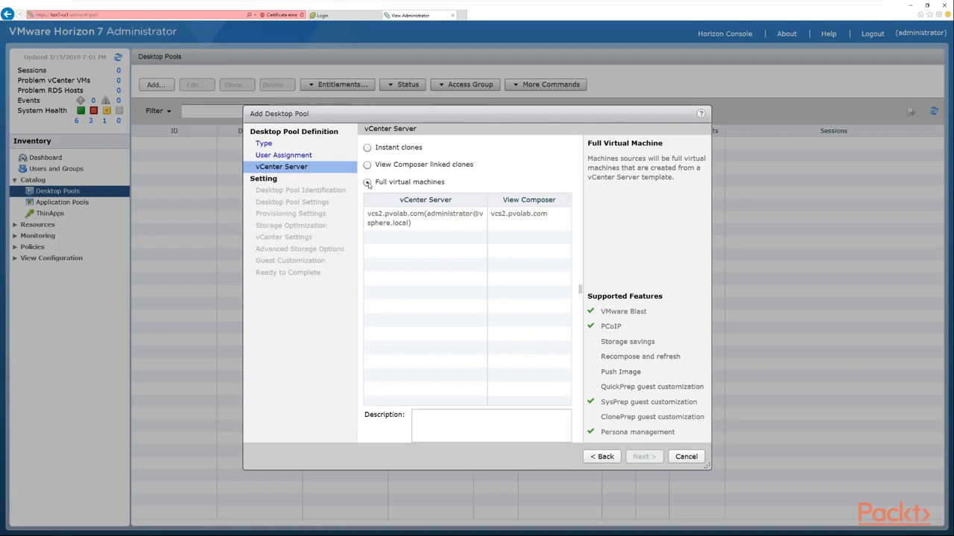
{"action": "left_click", "coordinate": [418, 223]}
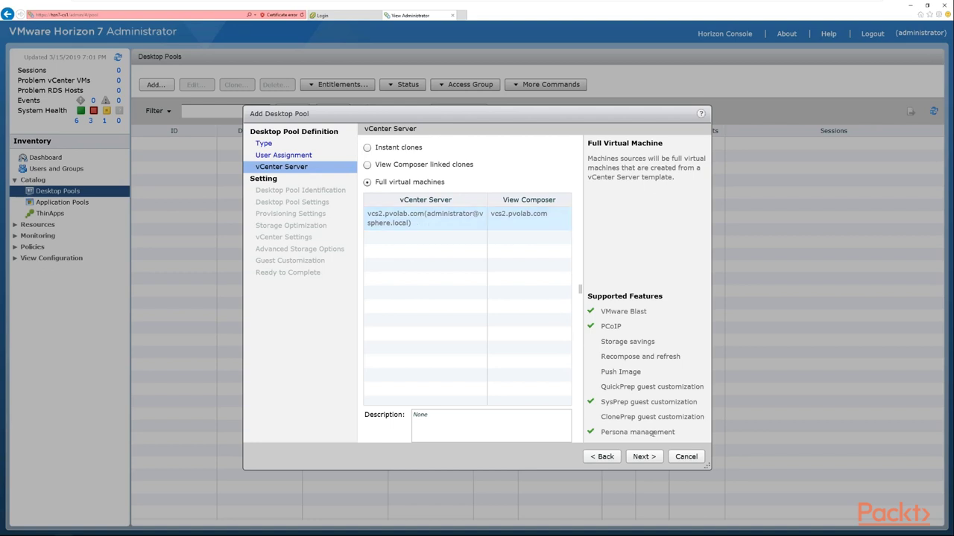
{"action": "left_click", "coordinate": [646, 457]}
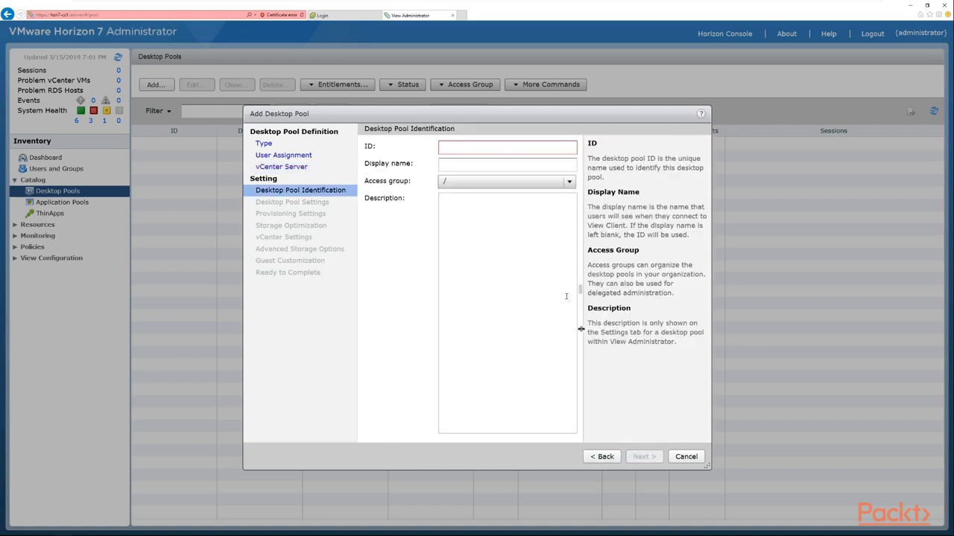
- Identify the pool with ID Win7-FC, display name Windows 7 VM and access group /, and continue to the pool settings
{"action": "left_click", "coordinate": [492, 151]}
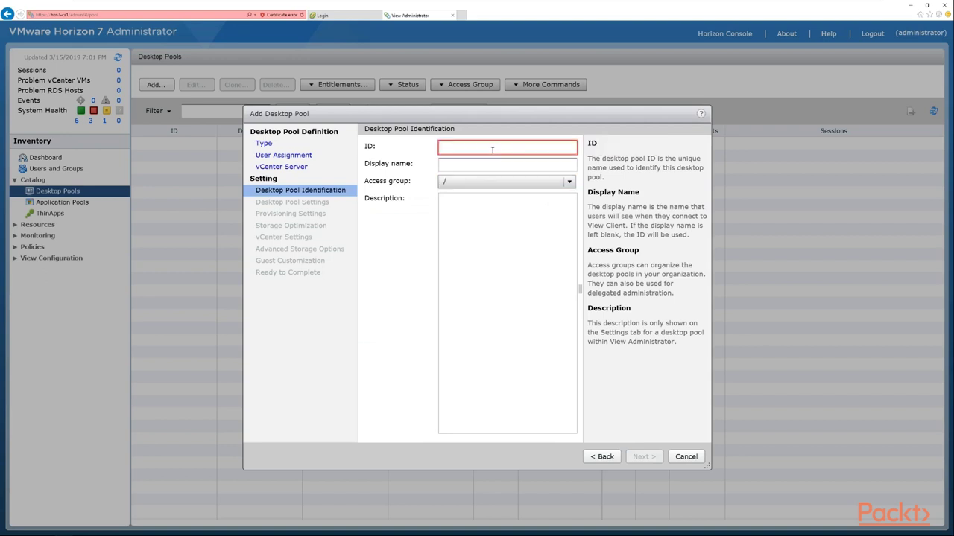
{"action": "type", "text": "Win7"}
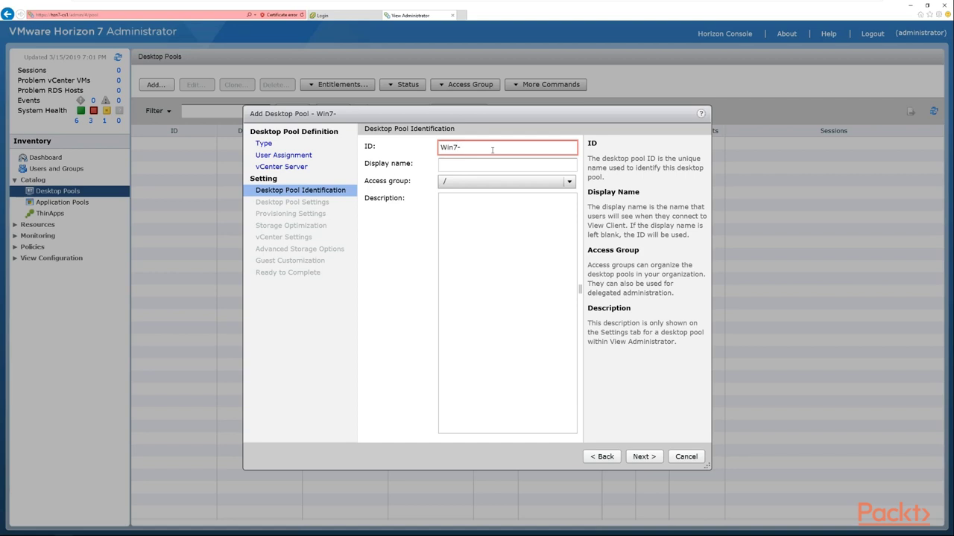
{"action": "type", "text": "-FC"}
{"action": "key", "text": "Tab"}
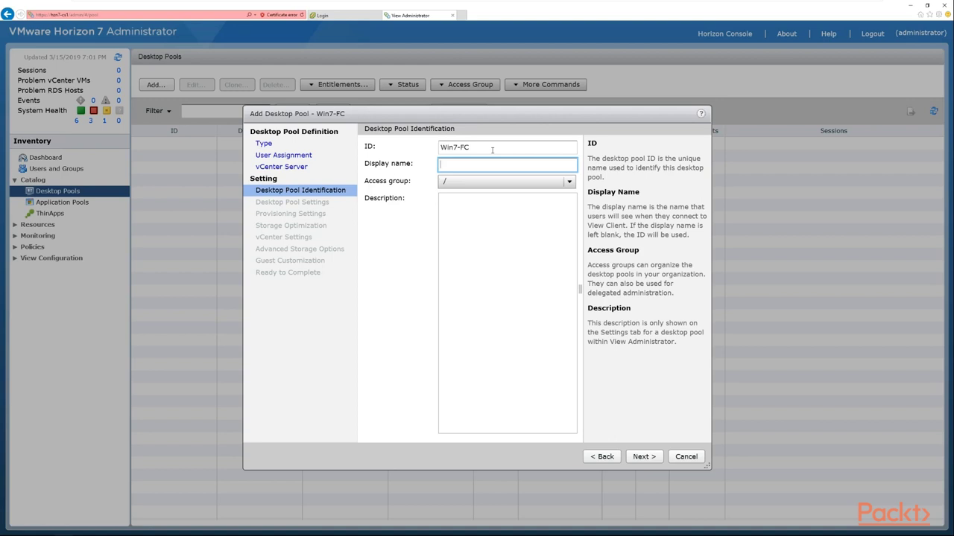
{"action": "type", "text": "Wino"}
{"action": "type", "text": "ow"}
{"action": "type", "text": "s 7"}
{"action": "type", "text": " VM"}
{"action": "left_click", "coordinate": [569, 182]}
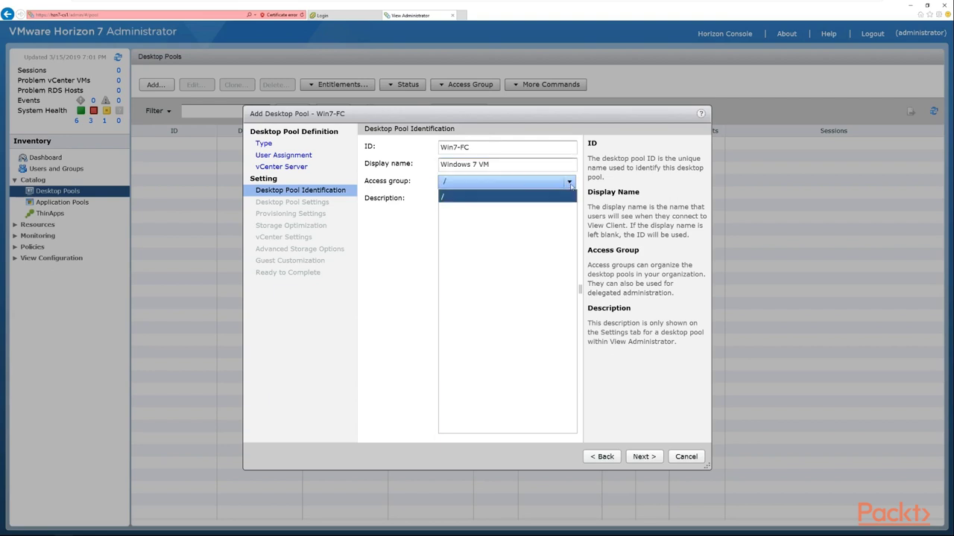
{"action": "left_click", "coordinate": [568, 196]}
{"action": "left_click", "coordinate": [550, 212]}
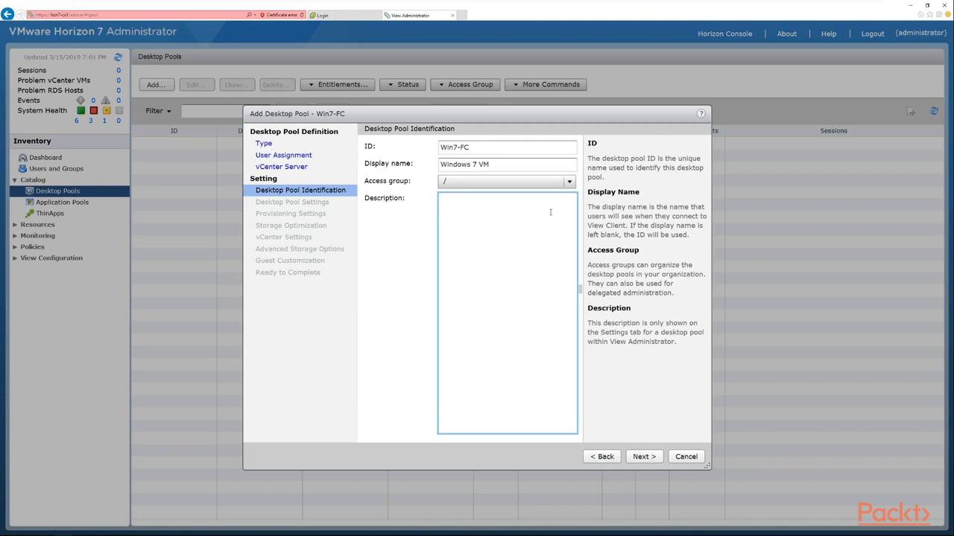
{"action": "left_click", "coordinate": [653, 458]}
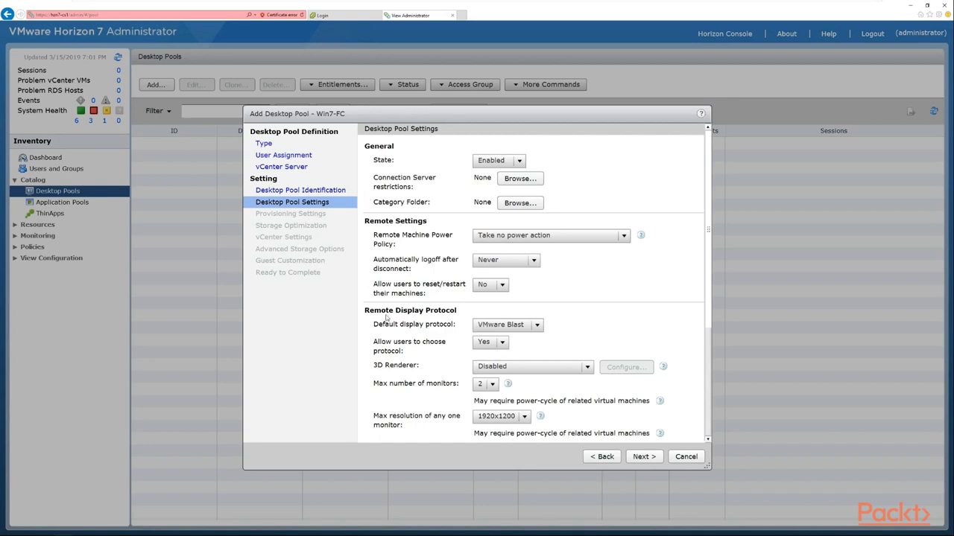
- Review the desktop pool settings and set the pool's state to Enabled
{"action": "scroll", "coordinate": [386, 317], "scroll_direction": "down", "scroll_amount": 5}
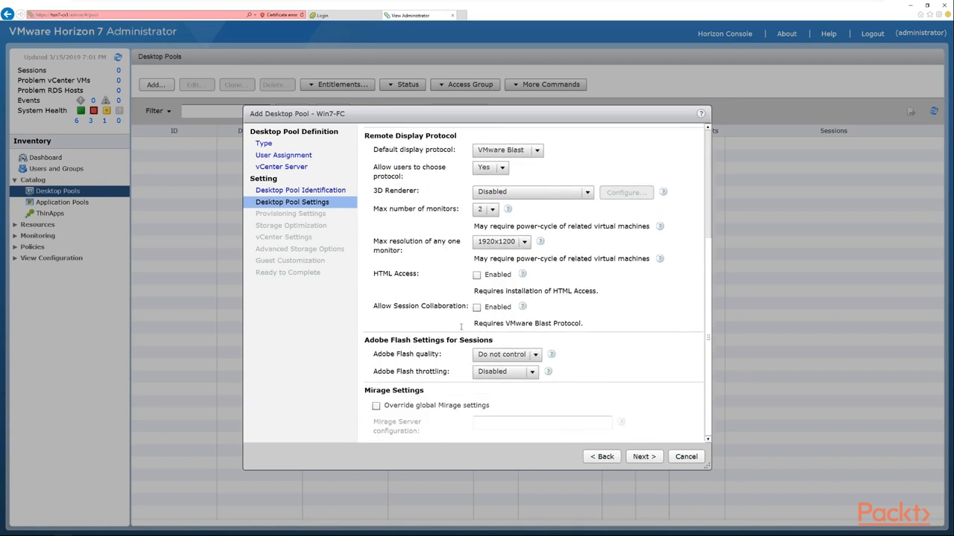
{"action": "scroll", "coordinate": [454, 384], "scroll_direction": "up", "scroll_amount": 5}
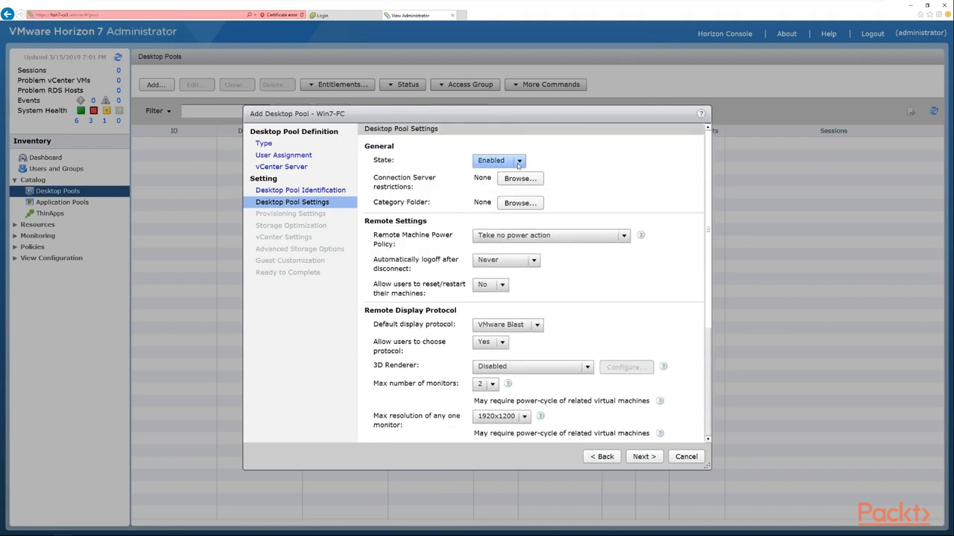
{"action": "left_click", "coordinate": [518, 162]}
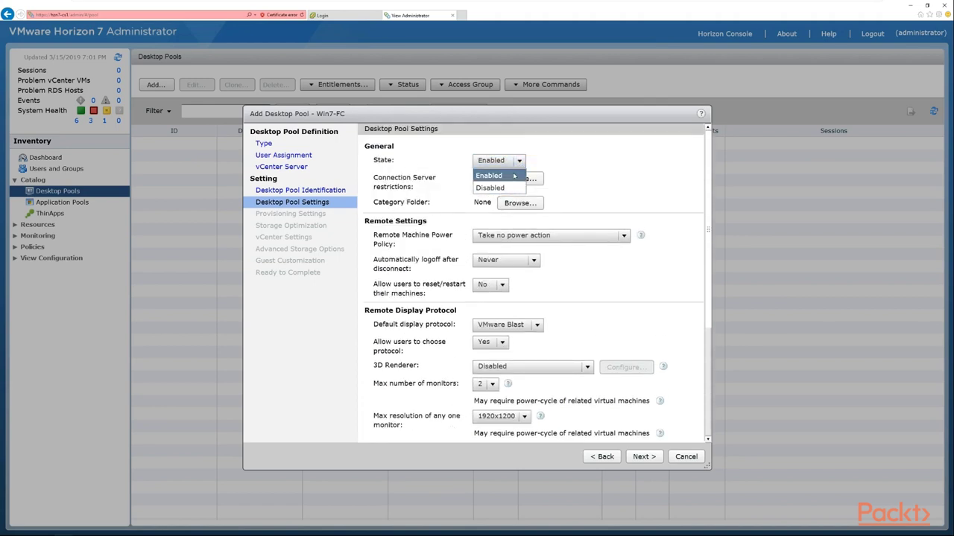
{"action": "left_click", "coordinate": [513, 175]}
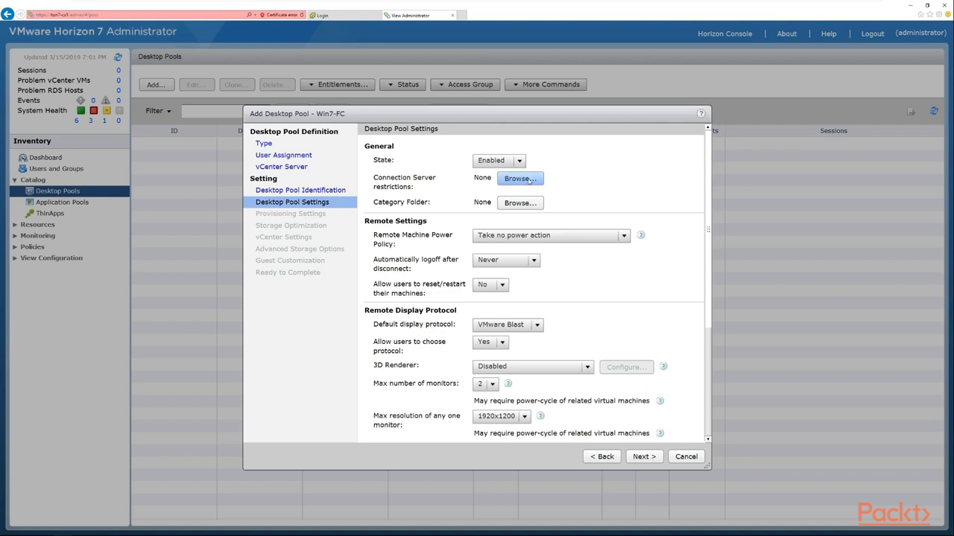
{"action": "left_click", "coordinate": [529, 179]}
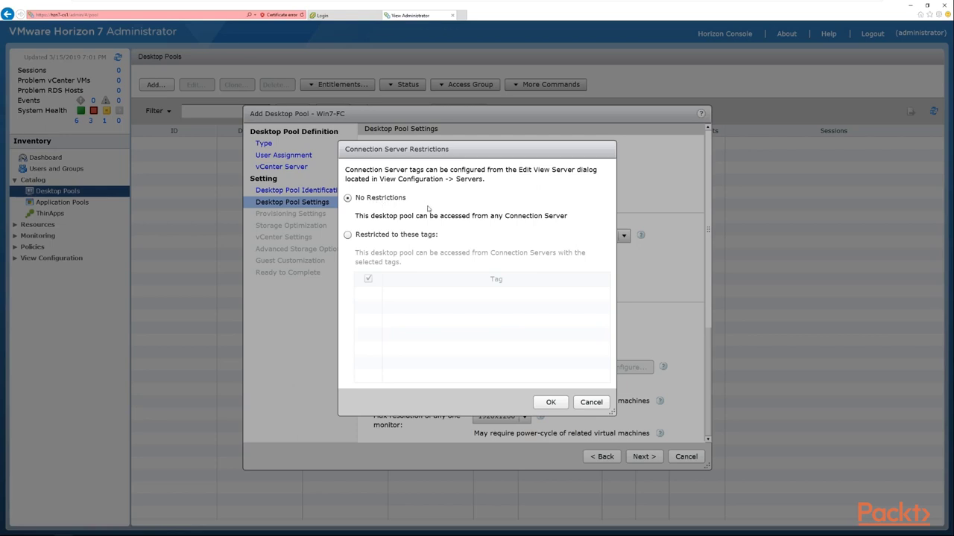
{"action": "left_click", "coordinate": [348, 235]}
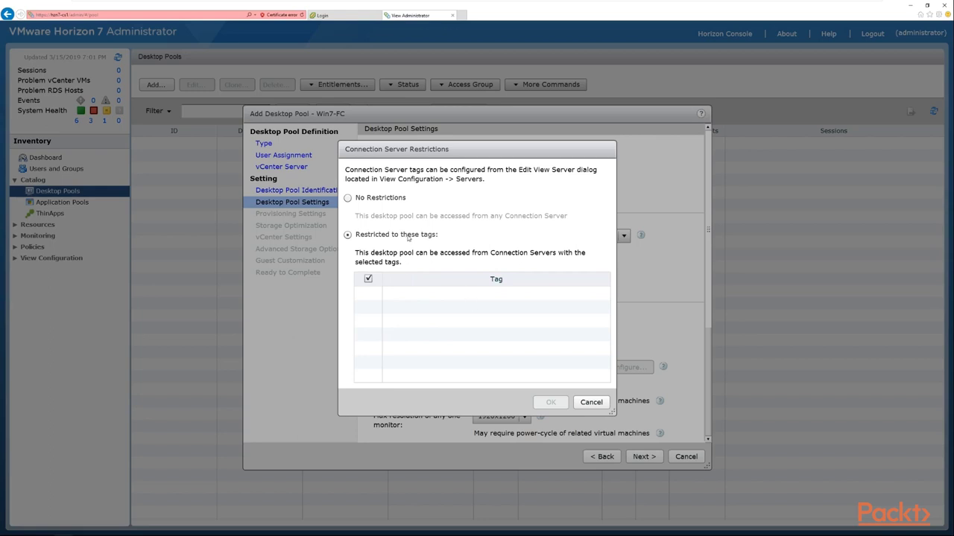
{"action": "left_click", "coordinate": [590, 402]}
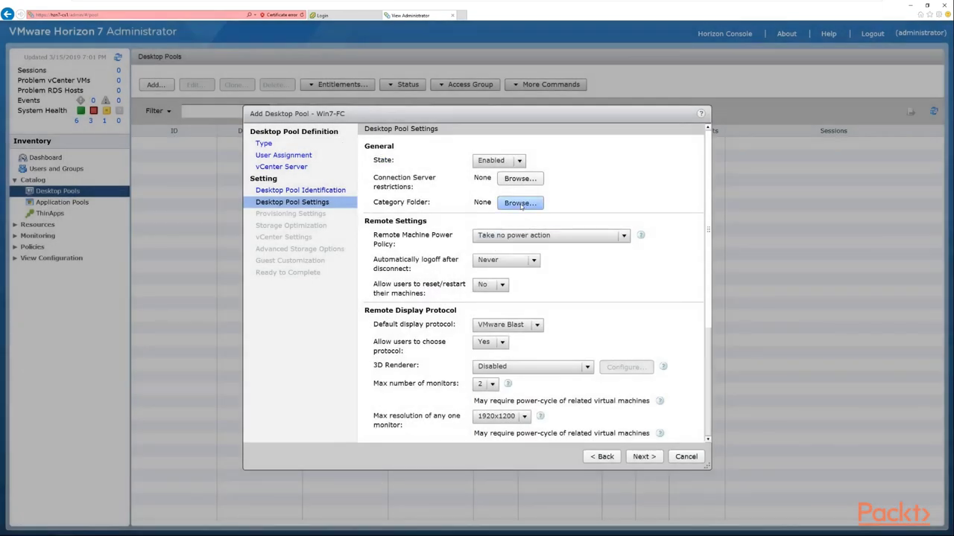
{"action": "left_click", "coordinate": [520, 204]}
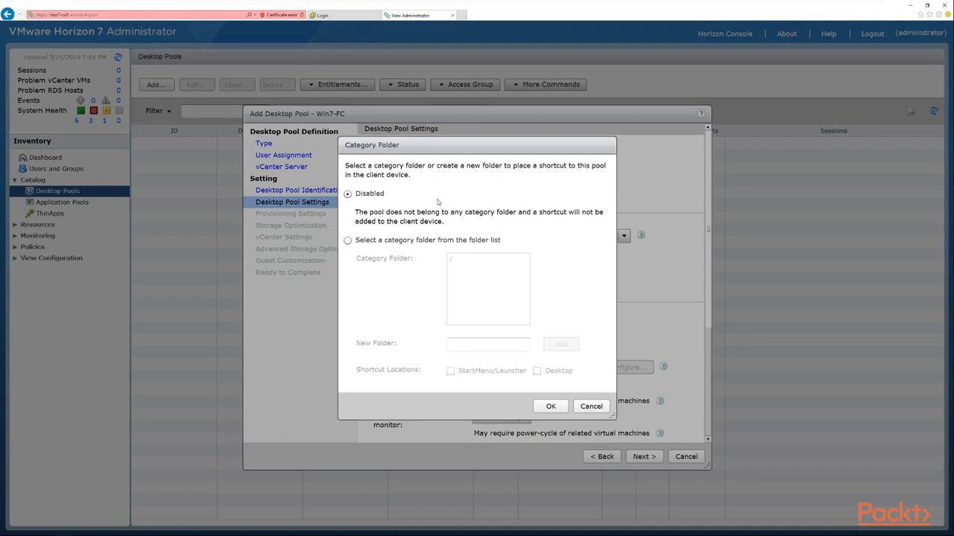
{"action": "left_click", "coordinate": [348, 240]}
{"action": "left_click", "coordinate": [480, 262]}
{"action": "left_click", "coordinate": [481, 346]}
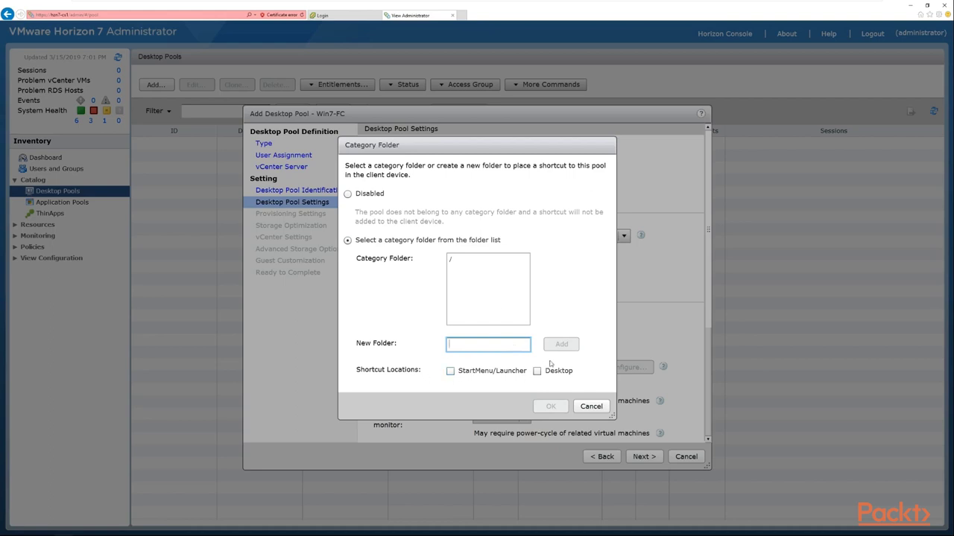
{"action": "left_click", "coordinate": [591, 406]}
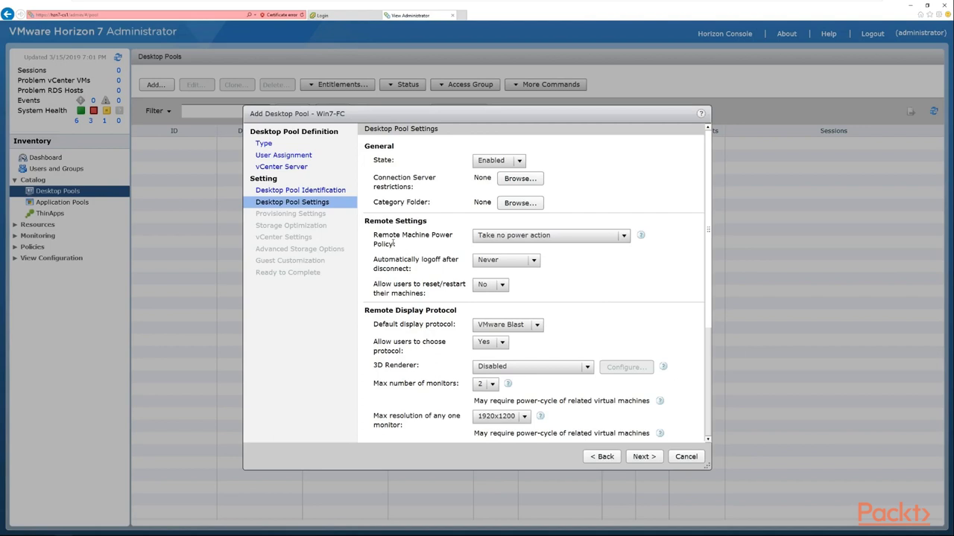
- Set the remote machine power policy to Take no power action
{"action": "left_click", "coordinate": [624, 236]}
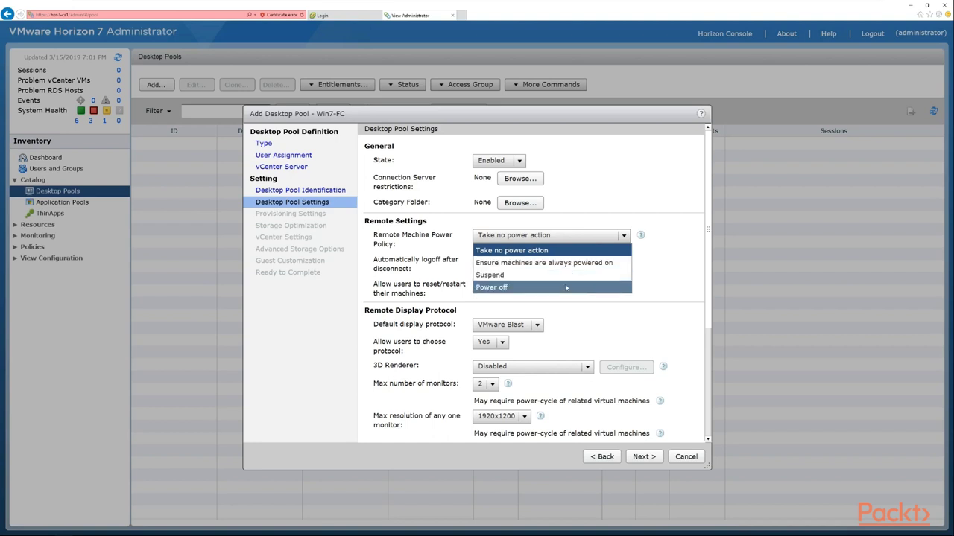
{"action": "left_click", "coordinate": [532, 251]}
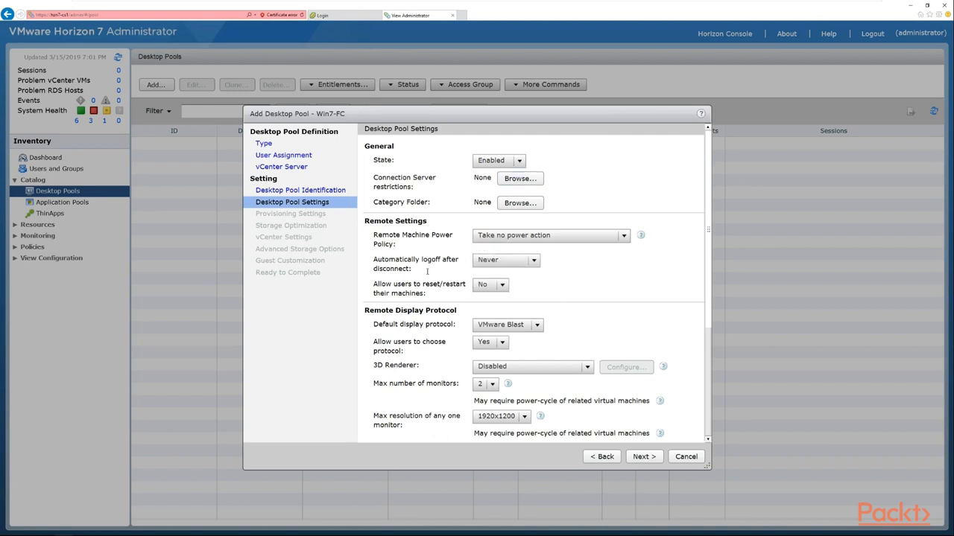
- Set automatic logoff after disconnect to After 60 minutes
{"action": "left_click", "coordinate": [533, 260]}
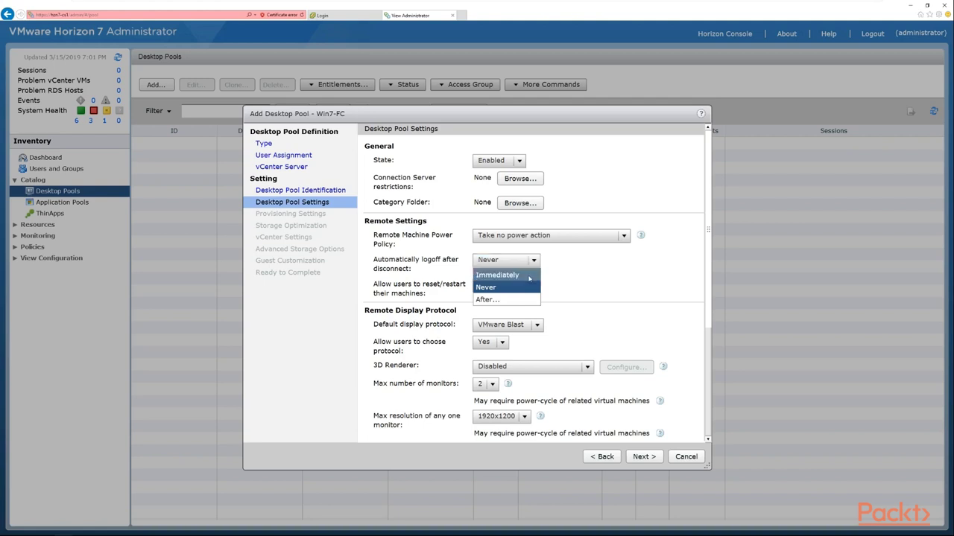
{"action": "left_click", "coordinate": [519, 299]}
{"action": "double_click", "coordinate": [564, 265]}
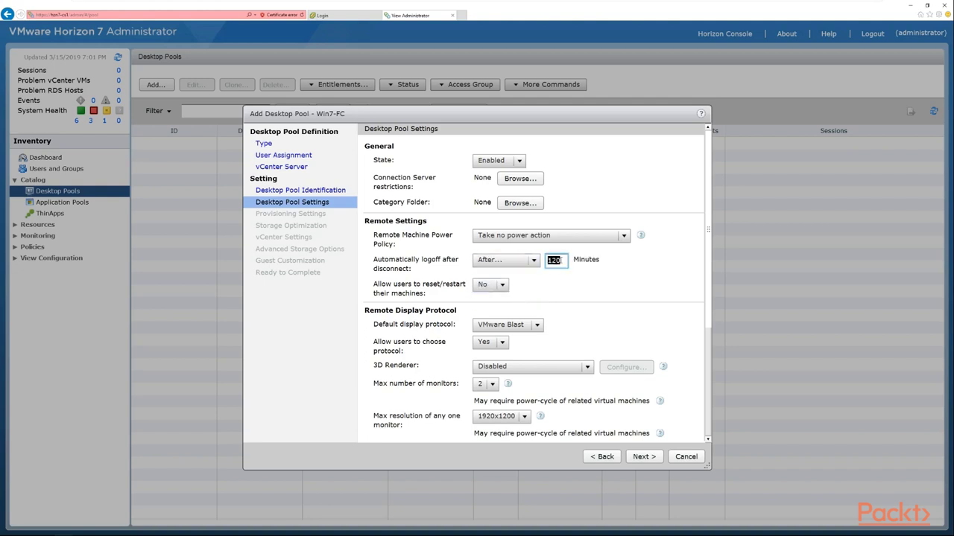
{"action": "type", "text": "60"}
- Set automatic logoff after disconnect to Never and allowing users to reset or restart their machines to No
{"action": "left_click", "coordinate": [534, 260]}
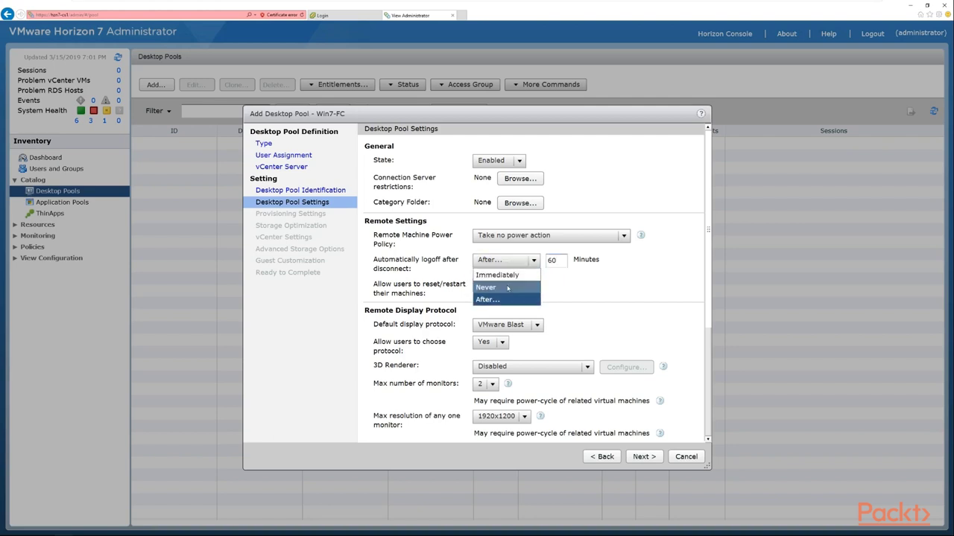
{"action": "left_click", "coordinate": [507, 287]}
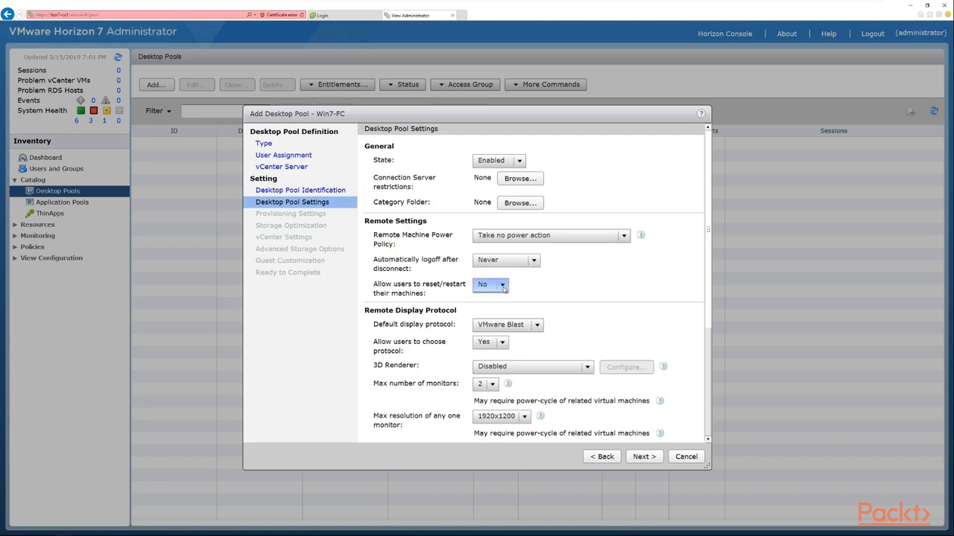
{"action": "left_click", "coordinate": [503, 288]}
{"action": "left_click", "coordinate": [504, 308]}
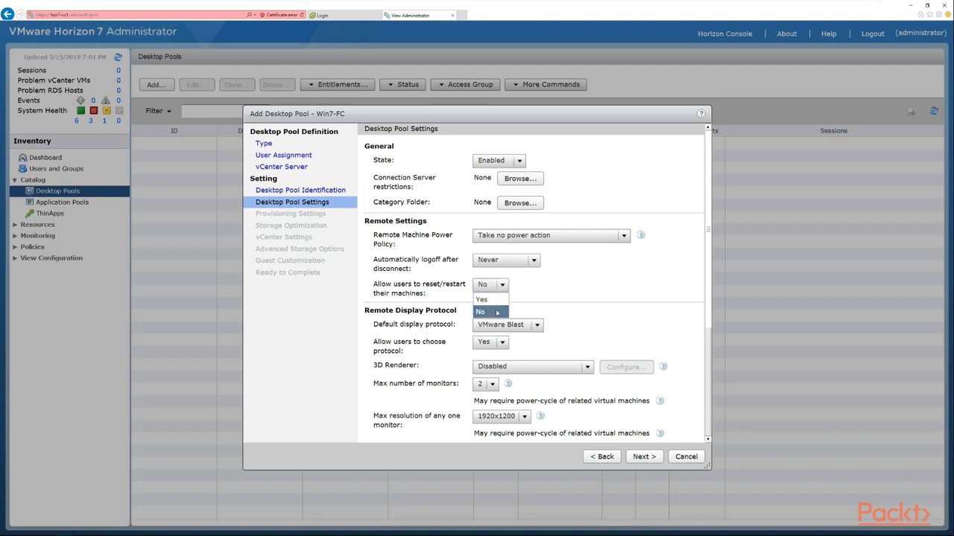
- Set the default display protocol to VMware Blast and allowing users to choose the protocol to Yes
{"action": "scroll", "coordinate": [588, 298], "scroll_direction": "down", "scroll_amount": 3}
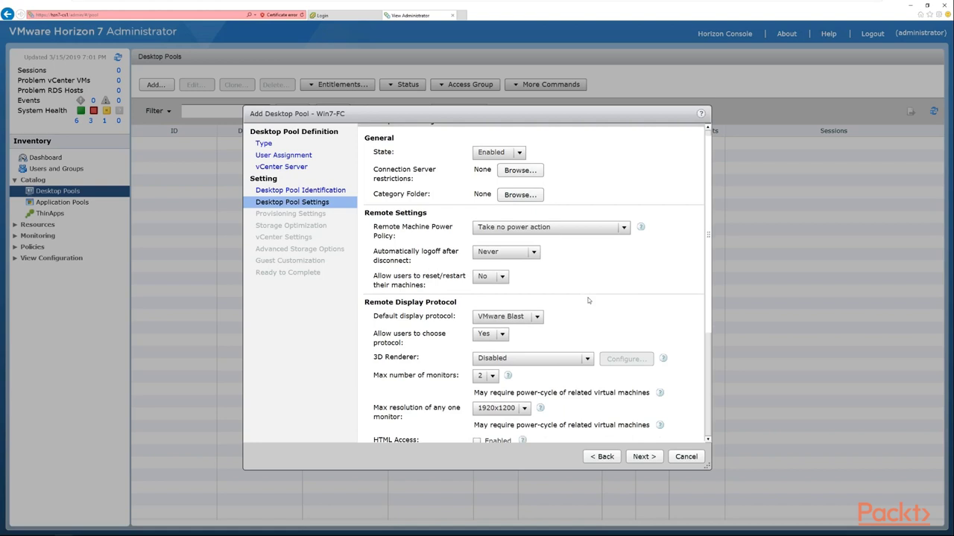
{"action": "scroll", "coordinate": [588, 298], "scroll_direction": "down", "scroll_amount": 1}
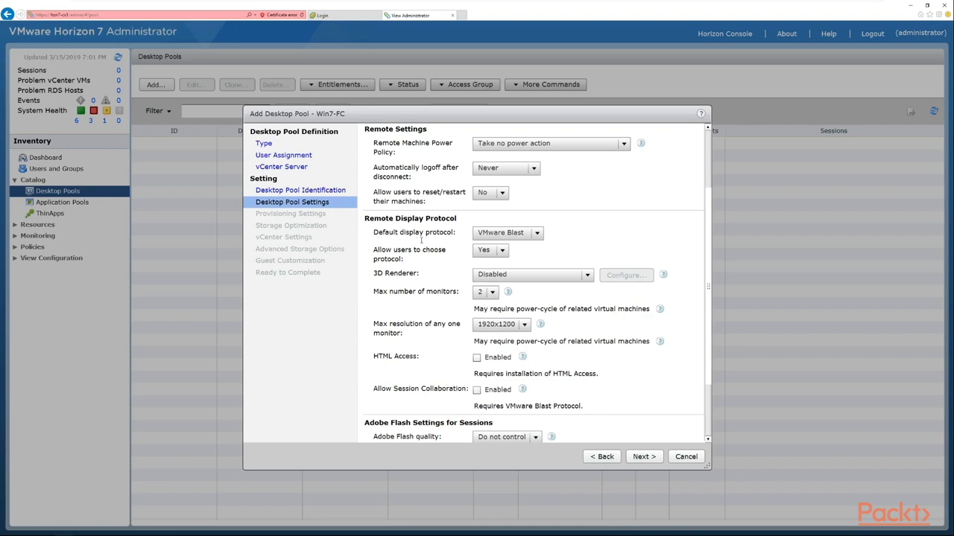
{"action": "left_click", "coordinate": [537, 233]}
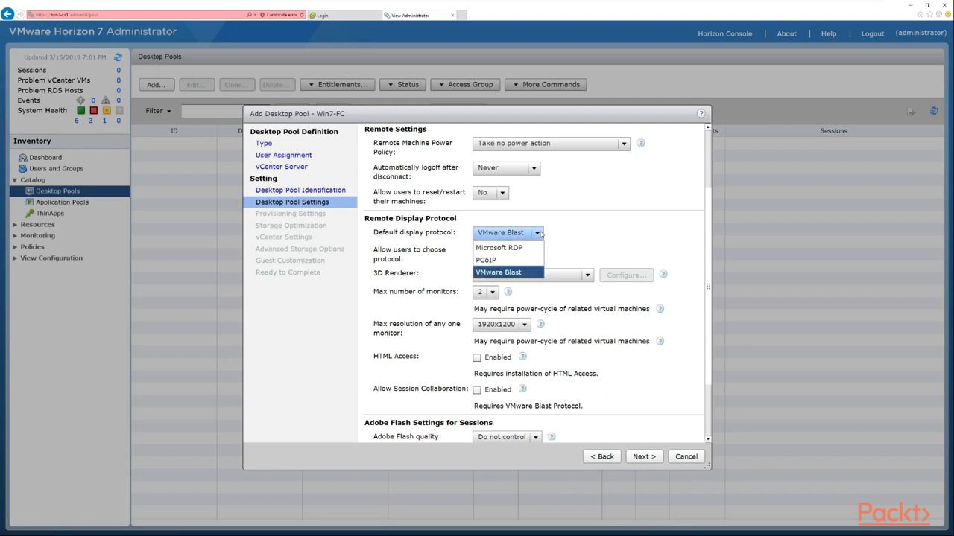
{"action": "left_click", "coordinate": [520, 273]}
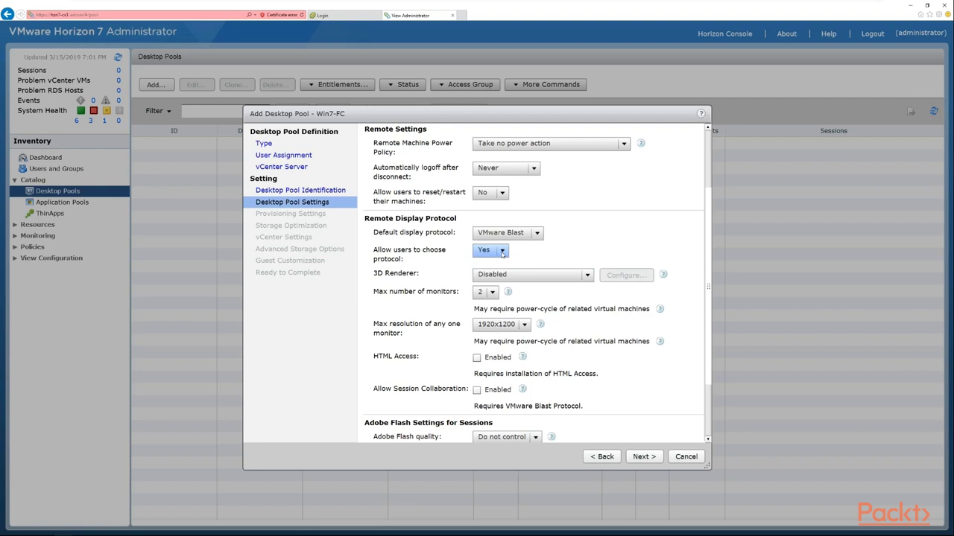
{"action": "left_click", "coordinate": [502, 253]}
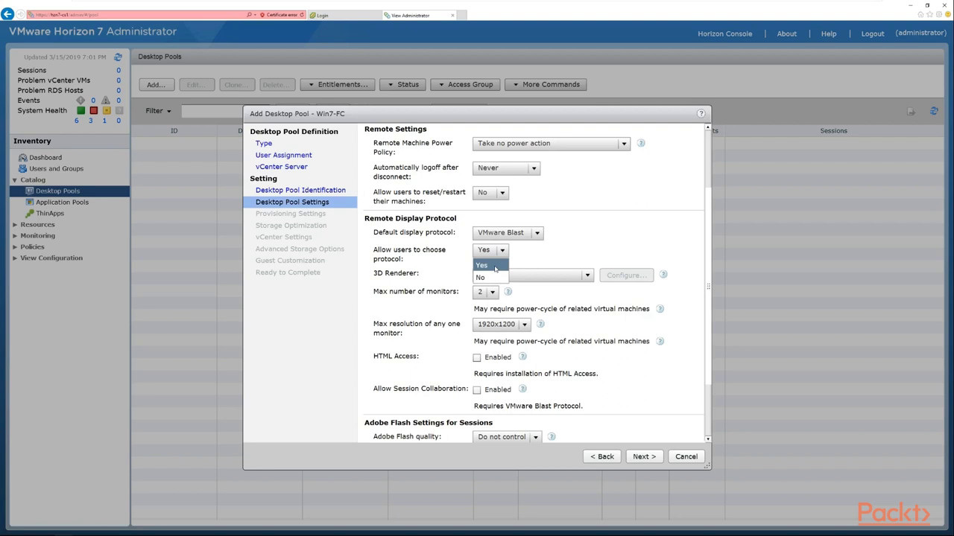
{"action": "left_click", "coordinate": [496, 267]}
- Switch the default display protocol to PCoIP and back to VMware Blast
{"action": "left_click", "coordinate": [534, 232]}
{"action": "left_click", "coordinate": [509, 260]}
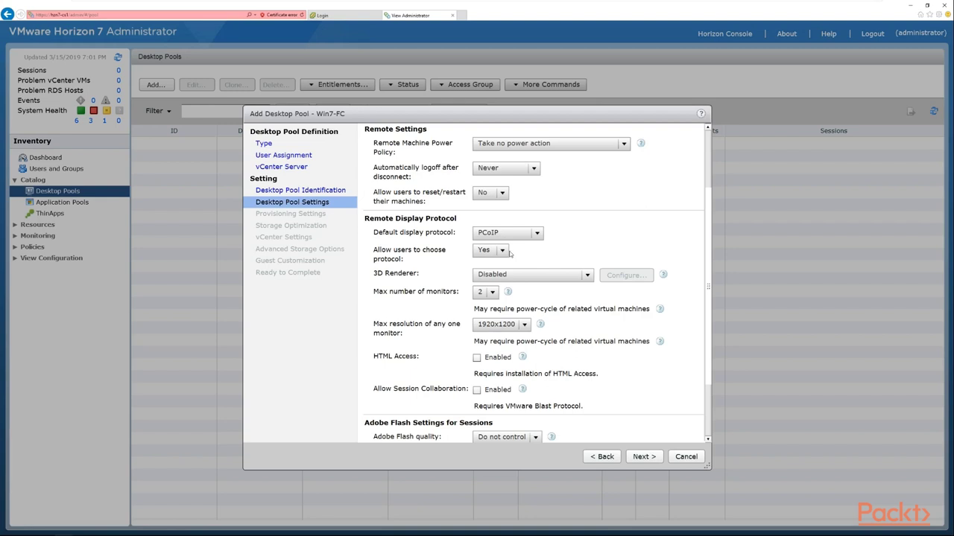
{"action": "left_click", "coordinate": [538, 234]}
{"action": "left_click", "coordinate": [537, 233]}
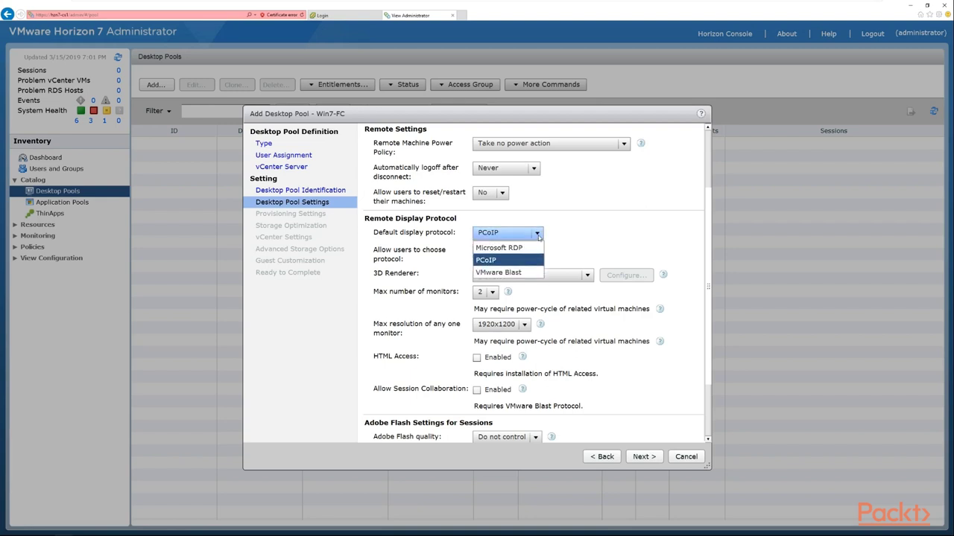
{"action": "left_click", "coordinate": [523, 272]}
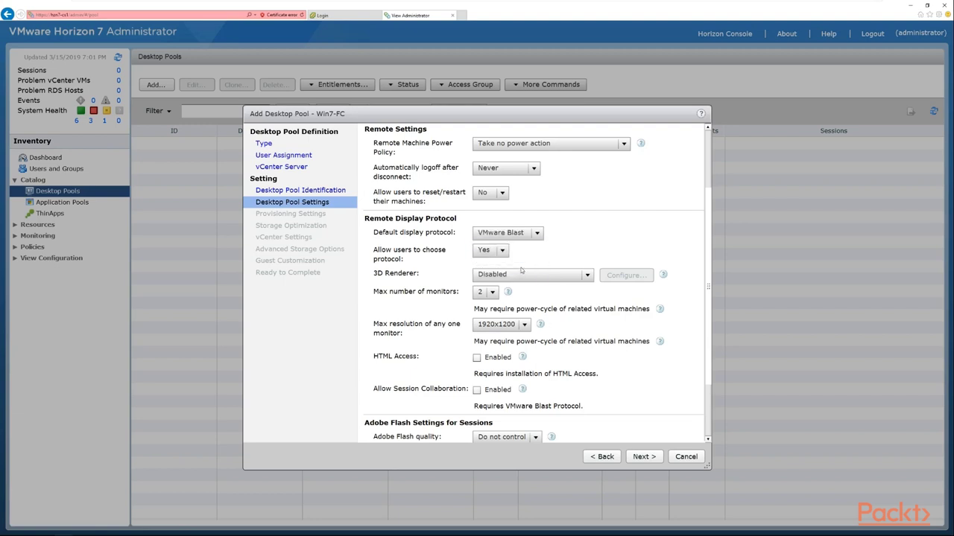
{"action": "left_click", "coordinate": [495, 253]}
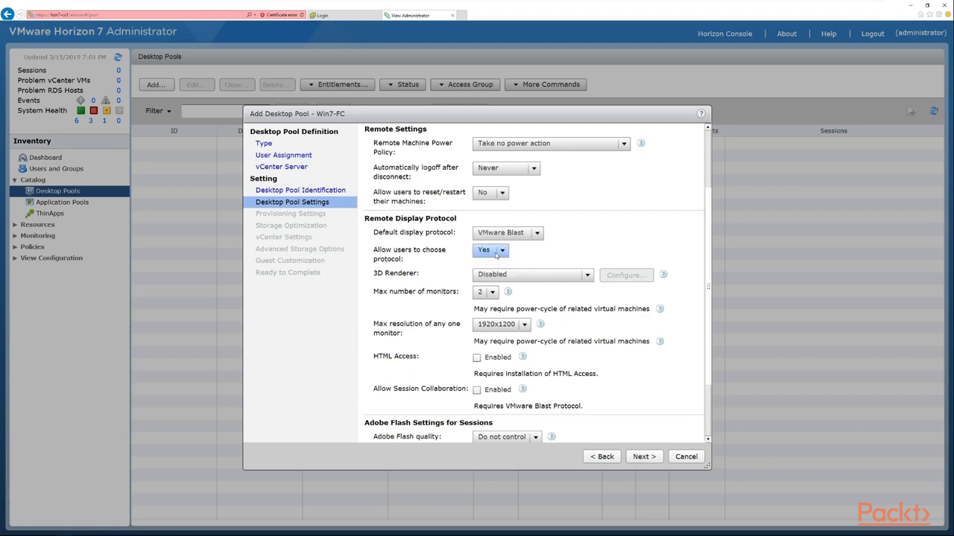
{"action": "left_click", "coordinate": [502, 251]}
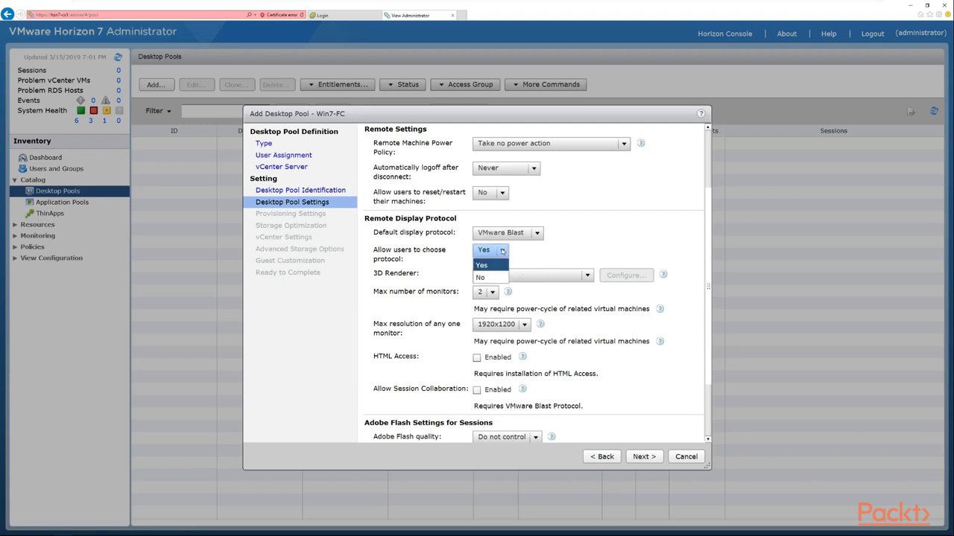
{"action": "left_click", "coordinate": [502, 251]}
{"action": "left_click", "coordinate": [576, 263]}
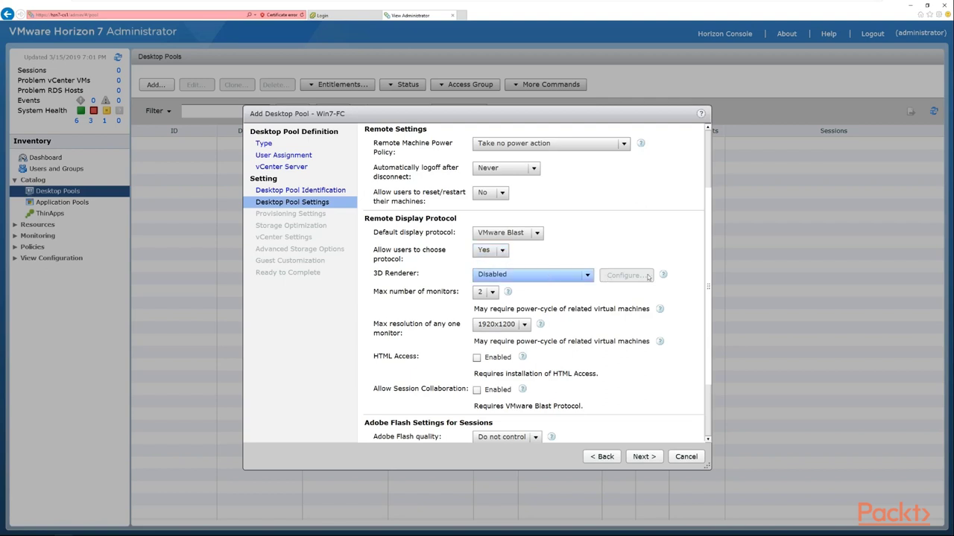
- Set the 3D renderer to Automatic and lower the VRAM size for 3D guests to the 64 MB minimum
{"action": "left_click", "coordinate": [587, 276]}
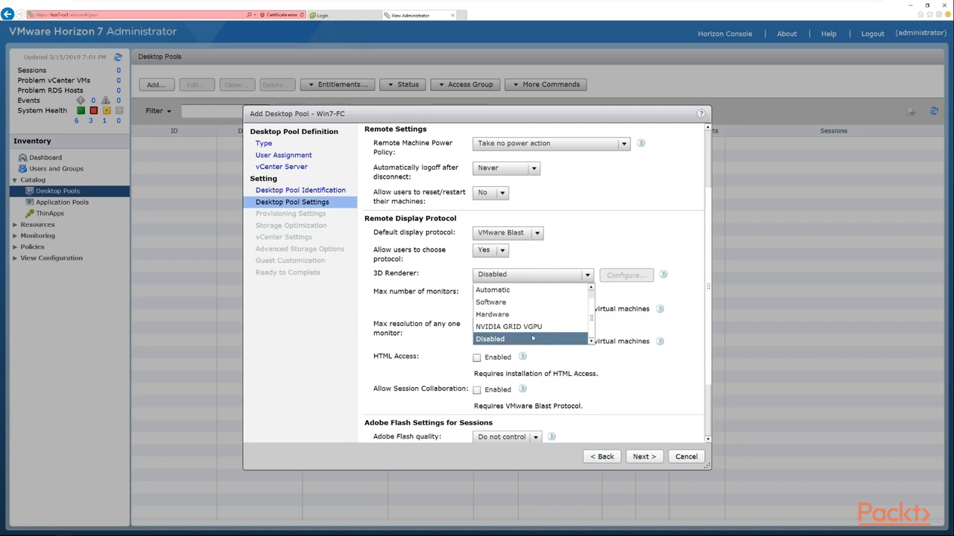
{"action": "left_click", "coordinate": [506, 290]}
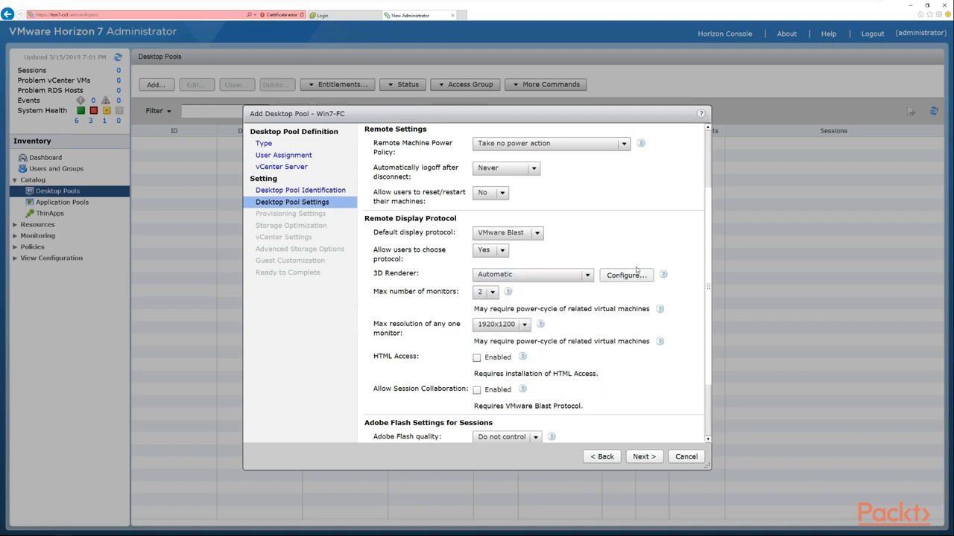
{"action": "left_click", "coordinate": [637, 275]}
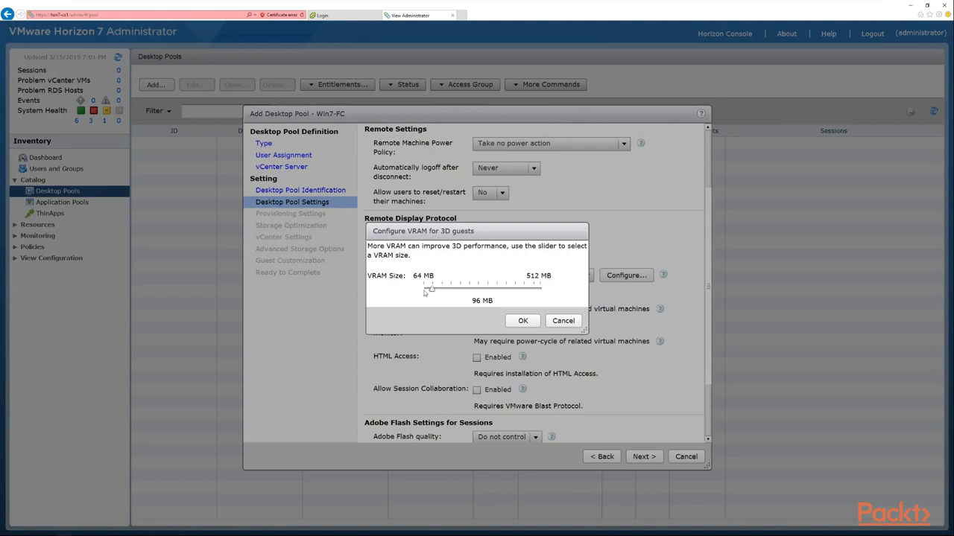
{"action": "mouse_move", "coordinate": [432, 289]}
{"action": "left_mouse_down"}
{"action": "mouse_move", "coordinate": [567, 290]}
{"action": "mouse_move", "coordinate": [423, 291]}
{"action": "left_mouse_up"}
{"action": "left_click", "coordinate": [524, 321]}
- Examine the maximum monitor count and resolution options and read the help on how these settings depend on 3D rendering
{"action": "scroll", "coordinate": [578, 328], "scroll_direction": "down", "scroll_amount": 1}
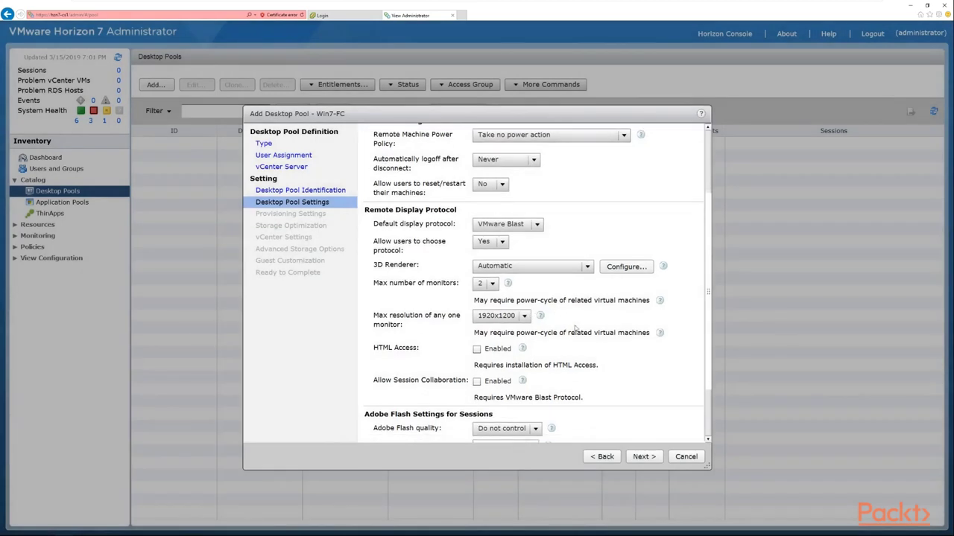
{"action": "scroll", "coordinate": [578, 328], "scroll_direction": "down", "scroll_amount": 2}
{"action": "left_click", "coordinate": [493, 251]}
{"action": "left_click", "coordinate": [492, 251]}
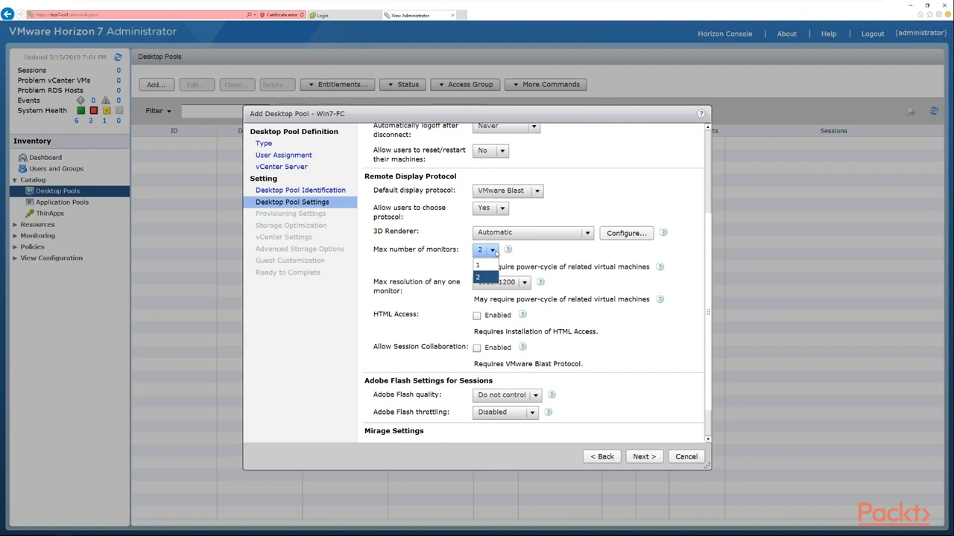
{"action": "left_click", "coordinate": [520, 254]}
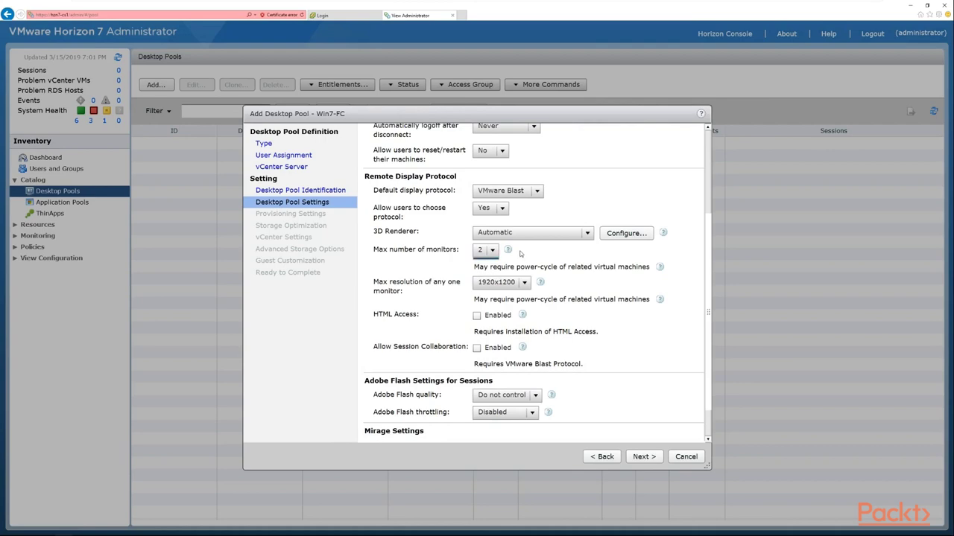
{"action": "left_click", "coordinate": [507, 250]}
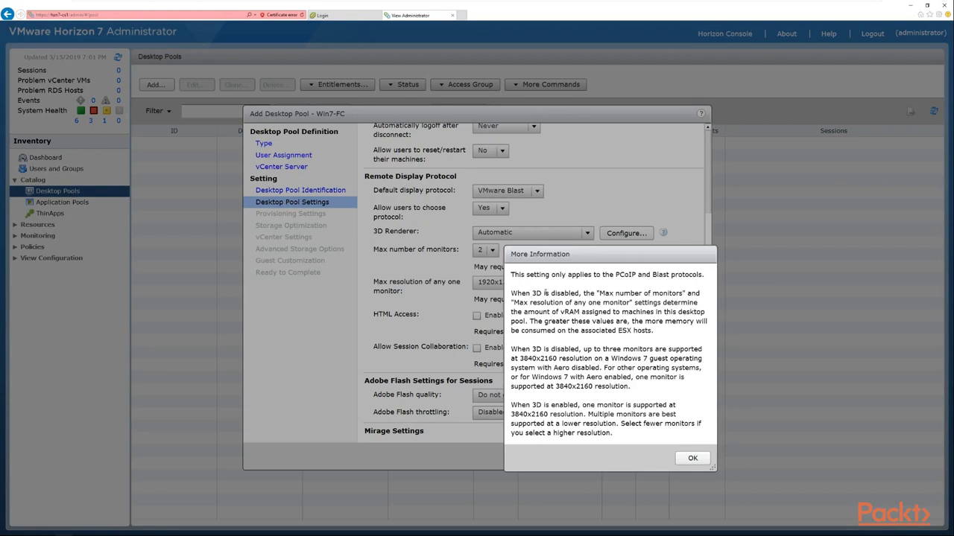
{"action": "left_click_drag", "start_coordinate": [511, 292], "coordinate": [659, 339]}
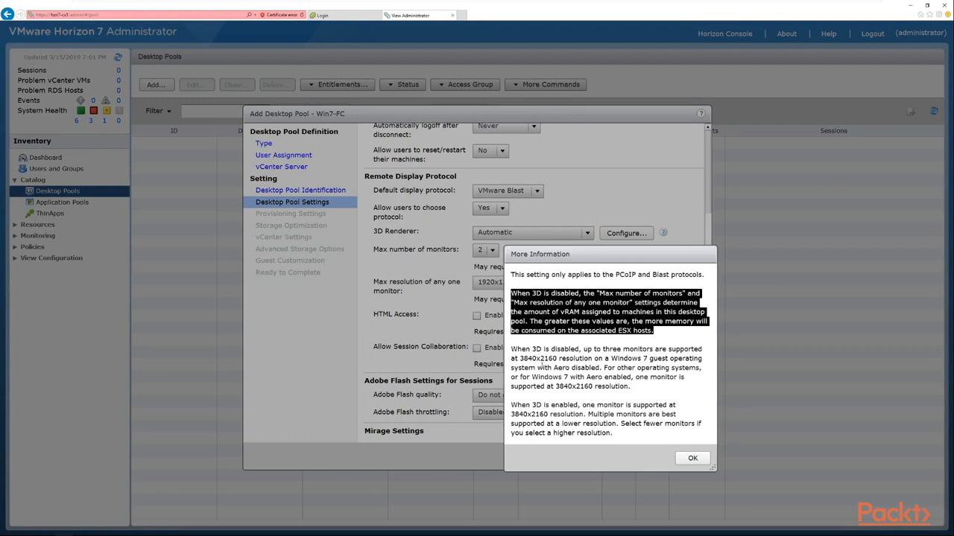
{"action": "left_click_drag", "start_coordinate": [540, 359], "coordinate": [593, 360]}
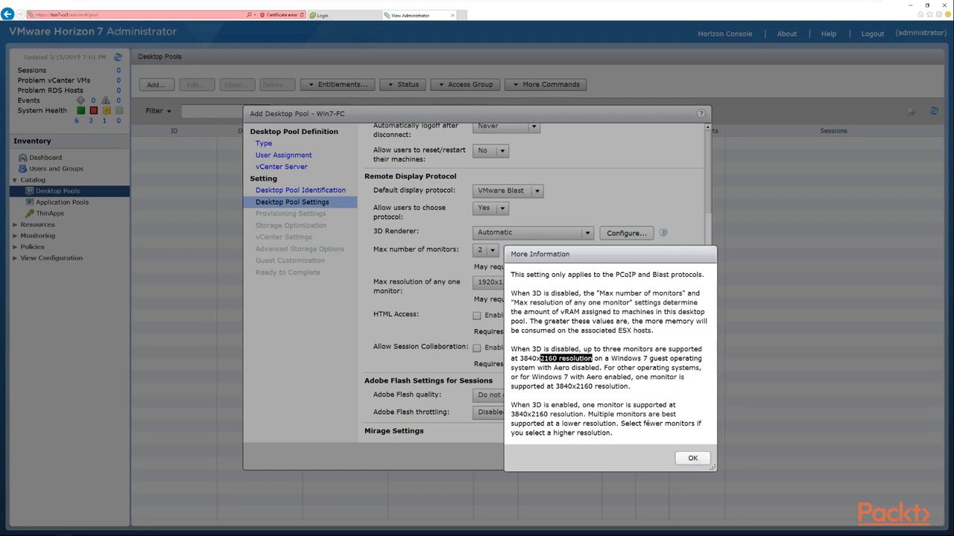
{"action": "left_click", "coordinate": [692, 459]}
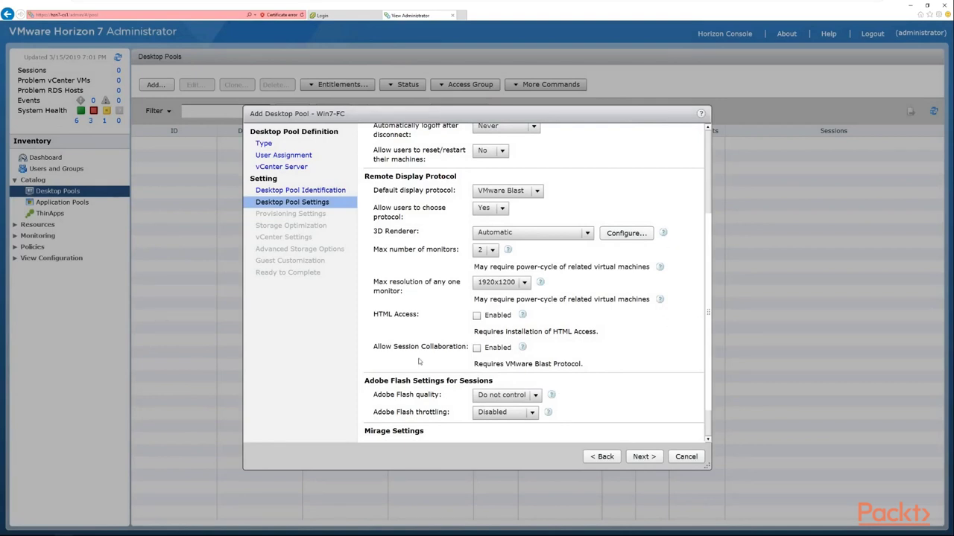
{"action": "left_click", "coordinate": [526, 286]}
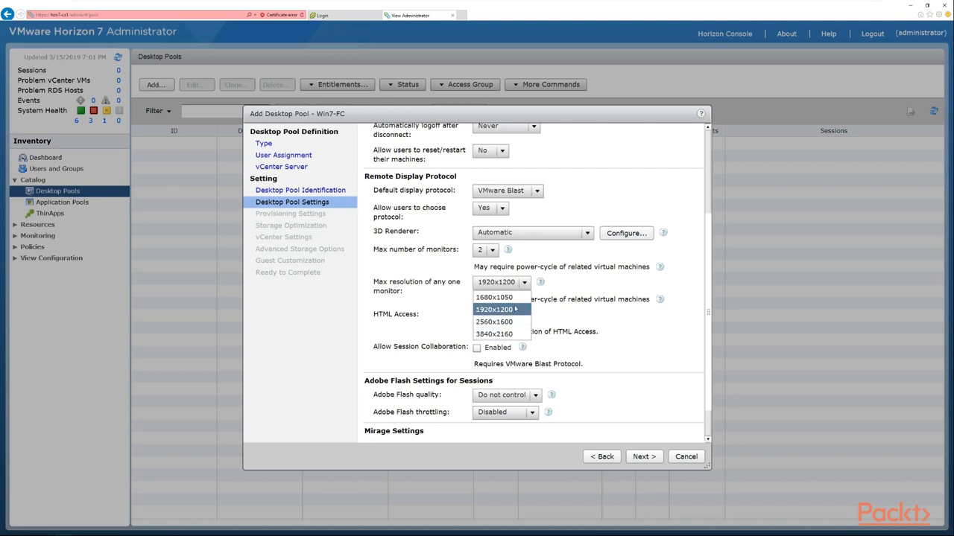
{"action": "left_click", "coordinate": [644, 333]}
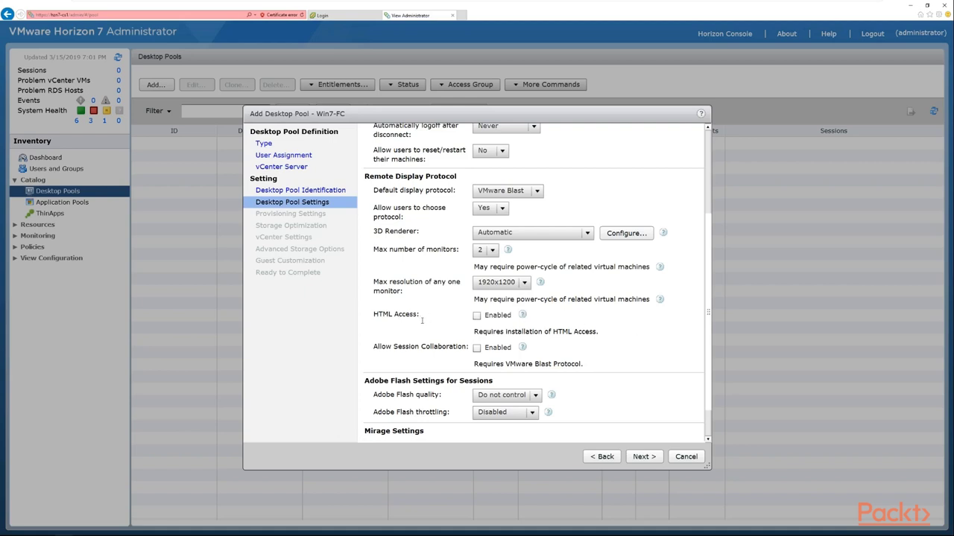
- Enable HTML Access for the desktop pool
{"action": "left_click_drag", "start_coordinate": [381, 316], "coordinate": [420, 315]}
{"action": "left_click", "coordinate": [476, 316]}
{"action": "left_click", "coordinate": [478, 317]}
- Set the default display protocol to PCoIP and enable Allow Session Collaboration
{"action": "left_click_drag", "start_coordinate": [474, 365], "coordinate": [604, 363]}
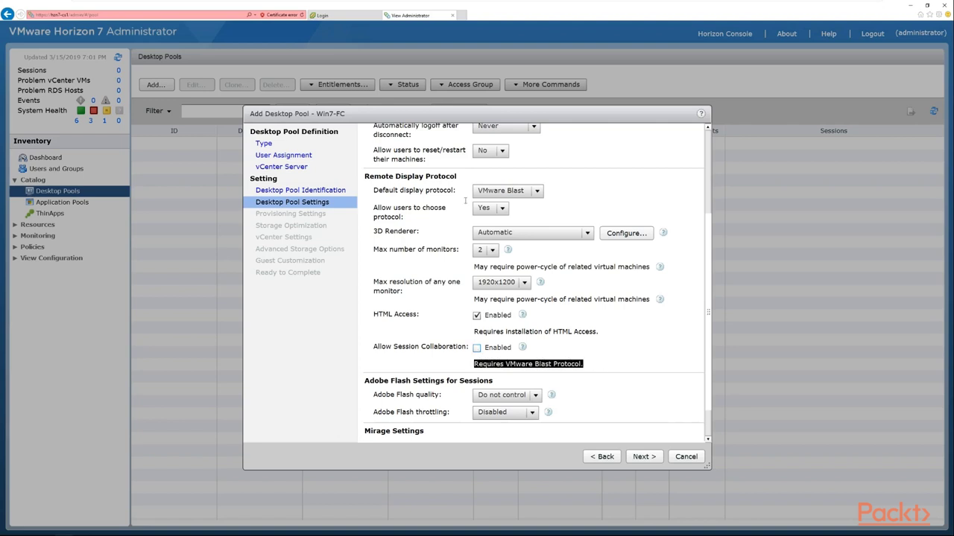
{"action": "left_click", "coordinate": [534, 192]}
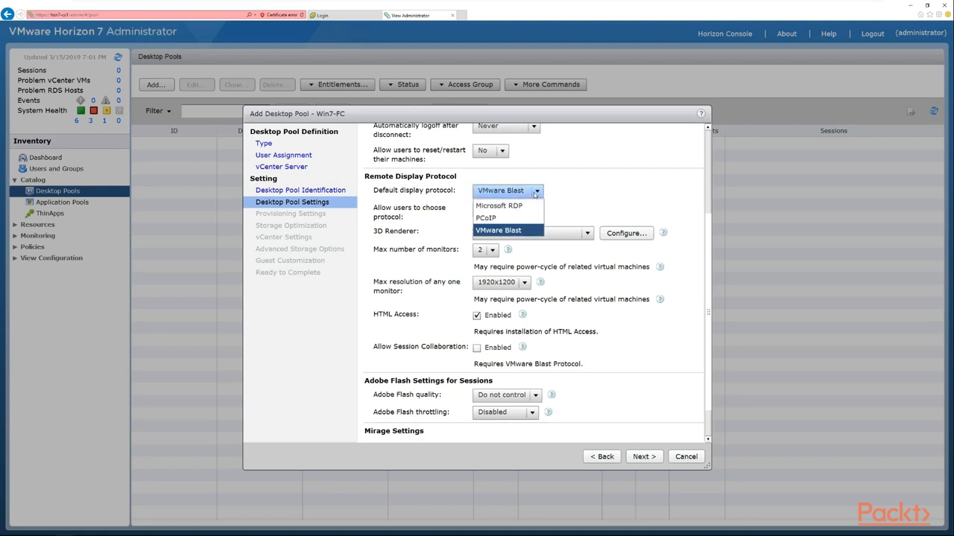
{"action": "left_click", "coordinate": [498, 218]}
{"action": "left_click", "coordinate": [477, 348]}
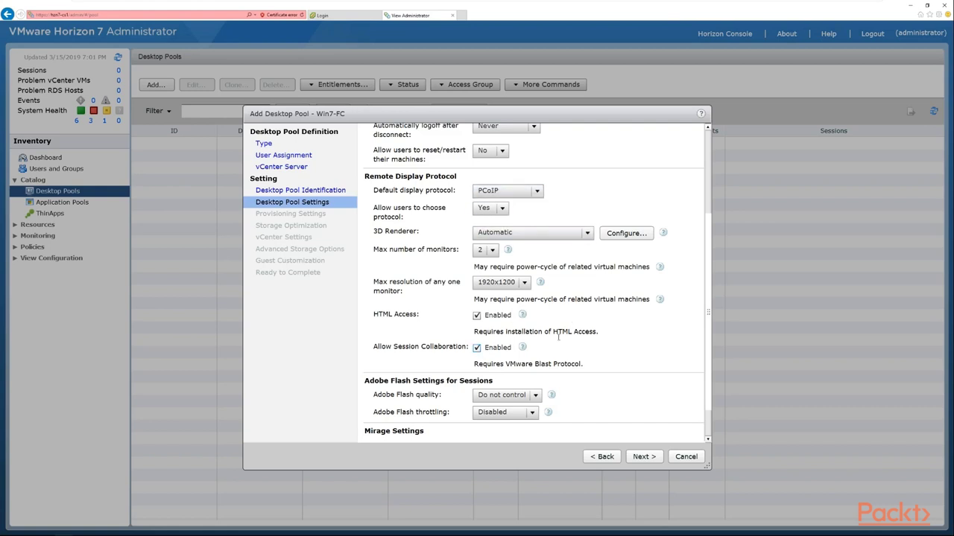
- Set the default display protocol to VMware Blast to meet the session collaboration requirement
{"action": "left_click_drag", "start_coordinate": [510, 364], "coordinate": [572, 365]}
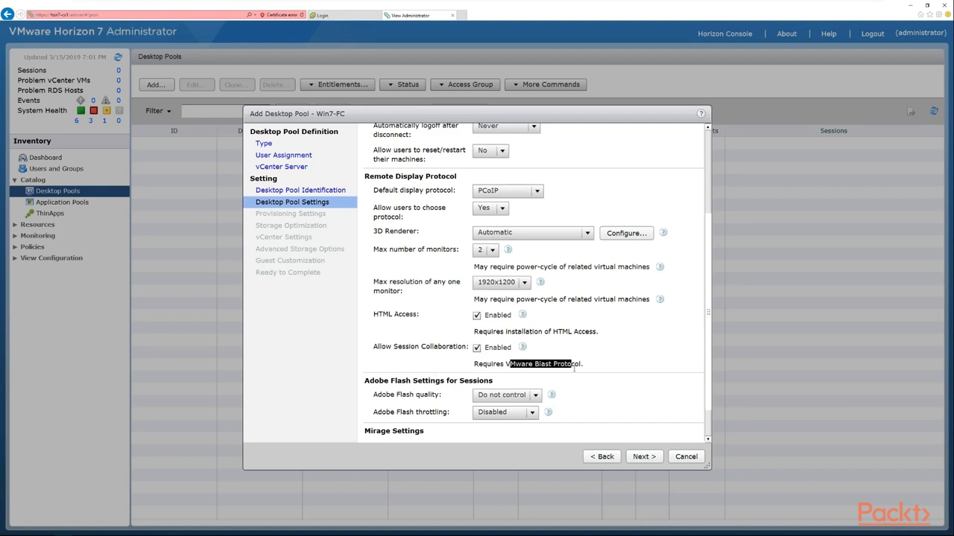
{"action": "left_click", "coordinate": [511, 192]}
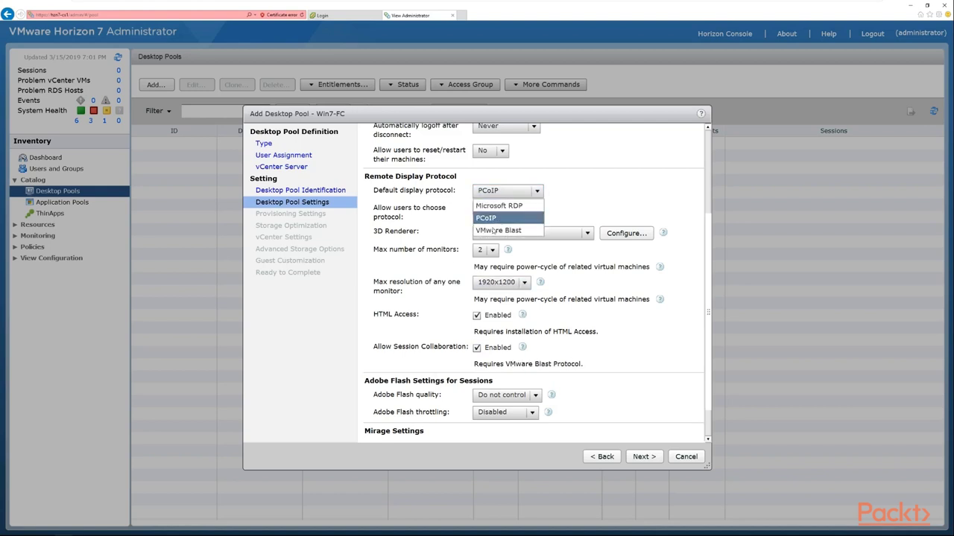
{"action": "left_click", "coordinate": [506, 225]}
- Examine the Adobe Flash quality and throttling options and proceed to the provisioning settings
{"action": "scroll", "coordinate": [612, 381], "scroll_direction": "down", "scroll_amount": 1}
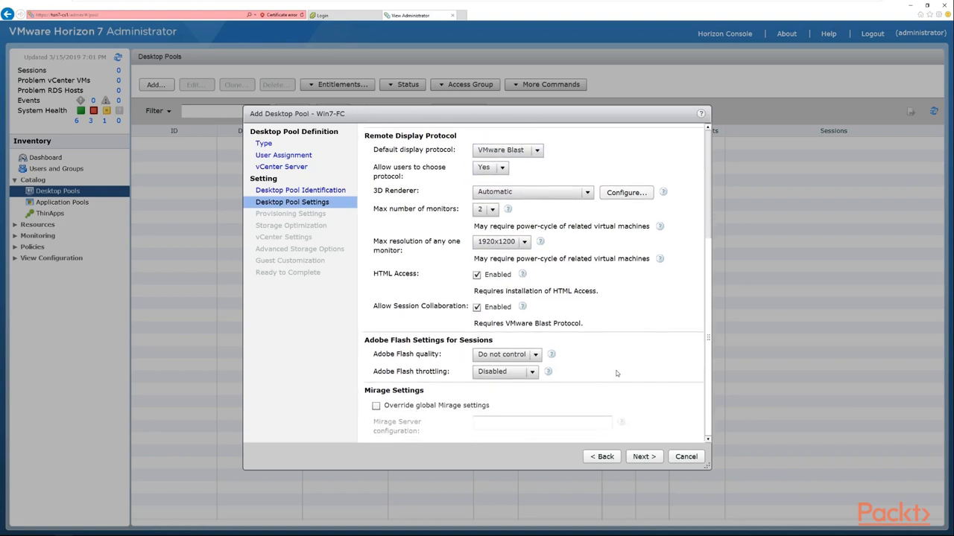
{"action": "left_click", "coordinate": [539, 357]}
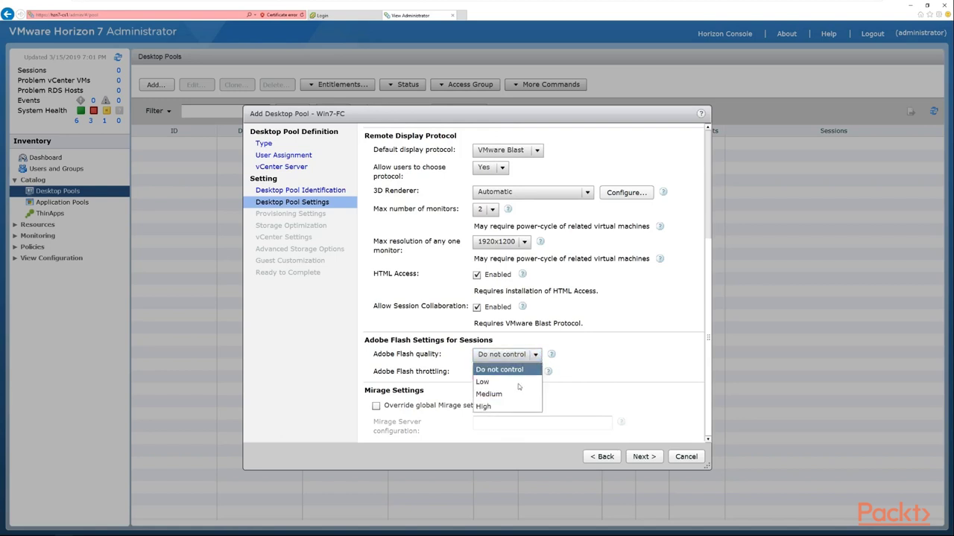
{"action": "left_click", "coordinate": [533, 373]}
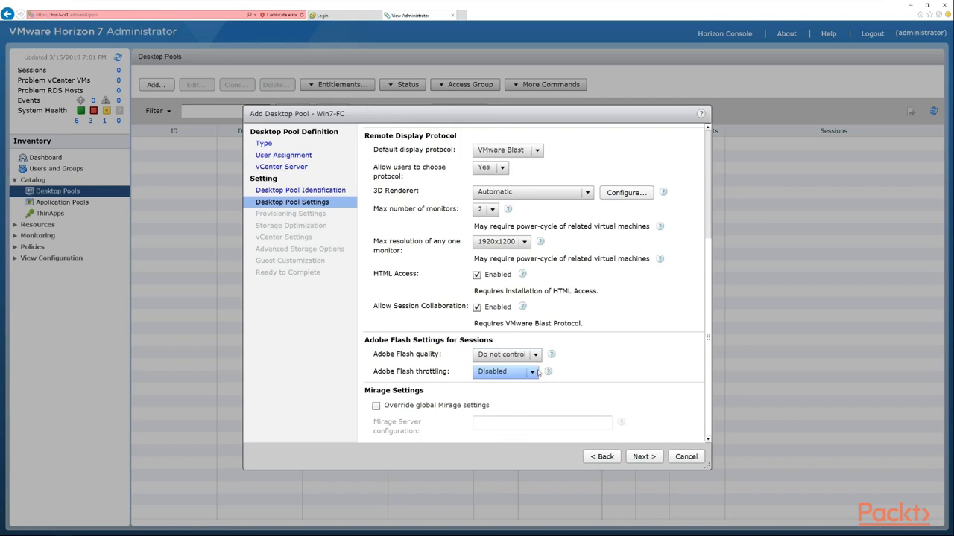
{"action": "left_click", "coordinate": [533, 374]}
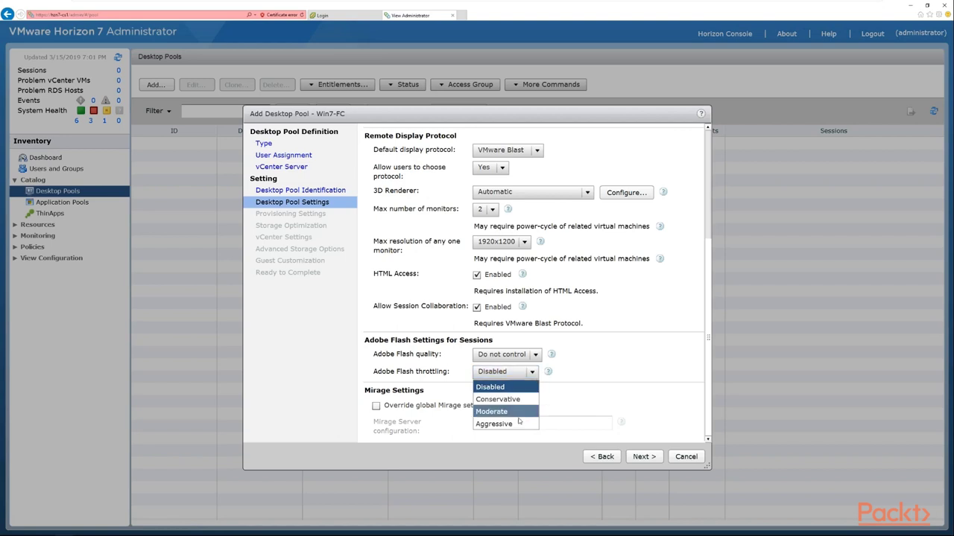
{"action": "left_click", "coordinate": [675, 354]}
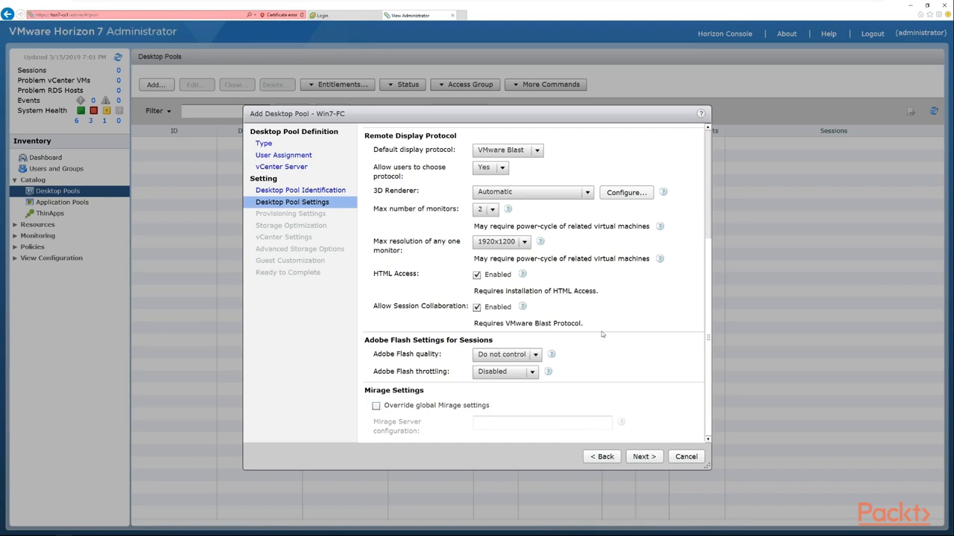
{"action": "scroll", "coordinate": [573, 332], "scroll_direction": "up", "scroll_amount": 3}
{"action": "scroll", "coordinate": [573, 319], "scroll_direction": "up", "scroll_amount": 2}
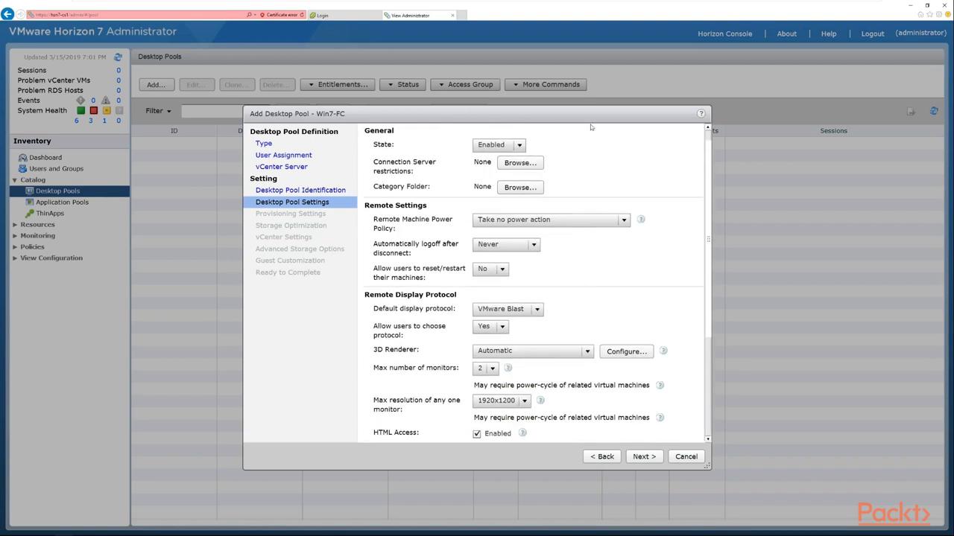
{"action": "left_click", "coordinate": [645, 458]}
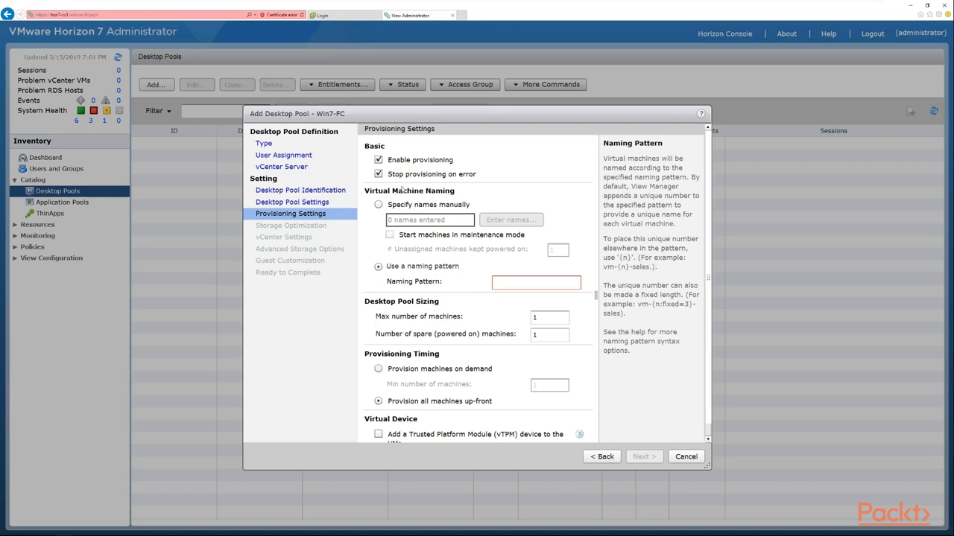
{"action": "left_click", "coordinate": [379, 204]}
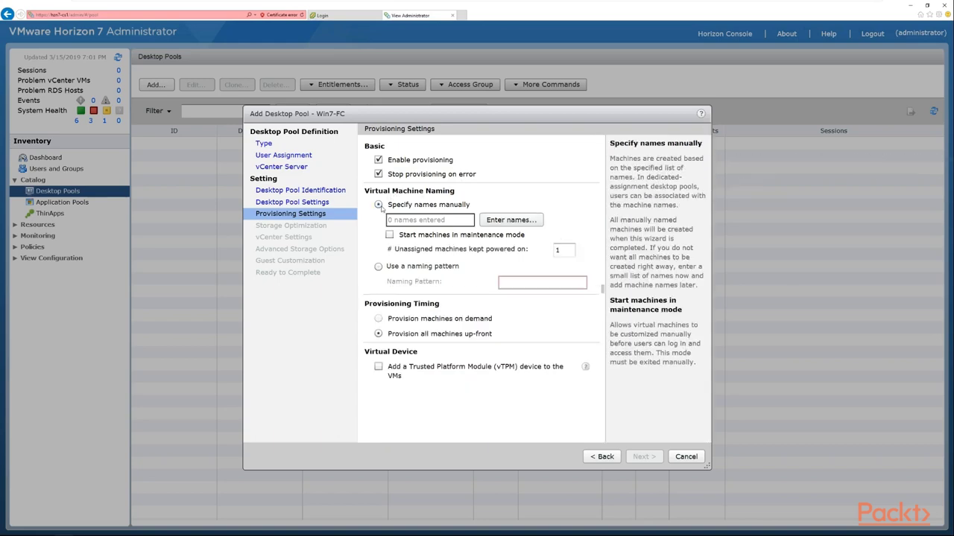
{"action": "left_click", "coordinate": [521, 220]}
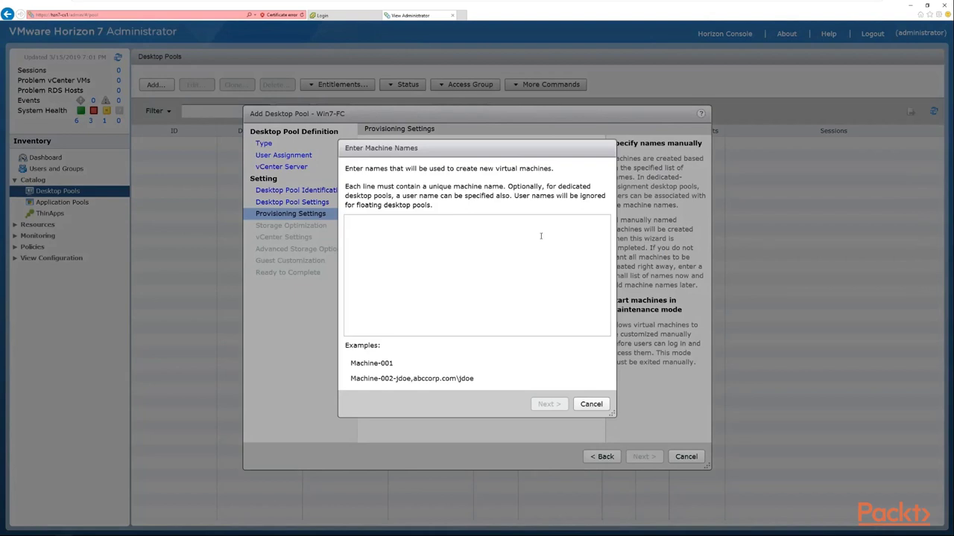
{"action": "left_click", "coordinate": [590, 405]}
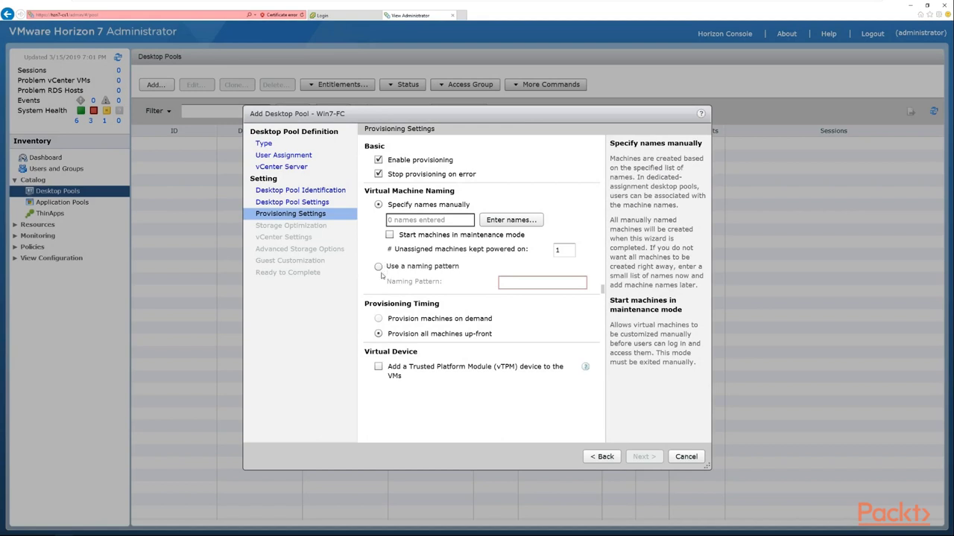
- Name the virtual machines with the naming pattern win7-fc-{n}
{"action": "left_click", "coordinate": [378, 267]}
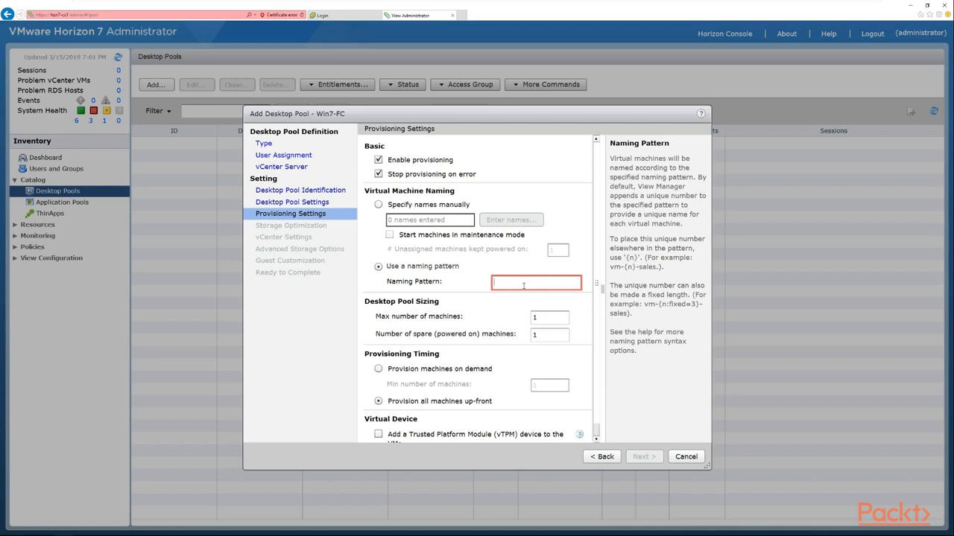
{"action": "type", "text": "win7"}
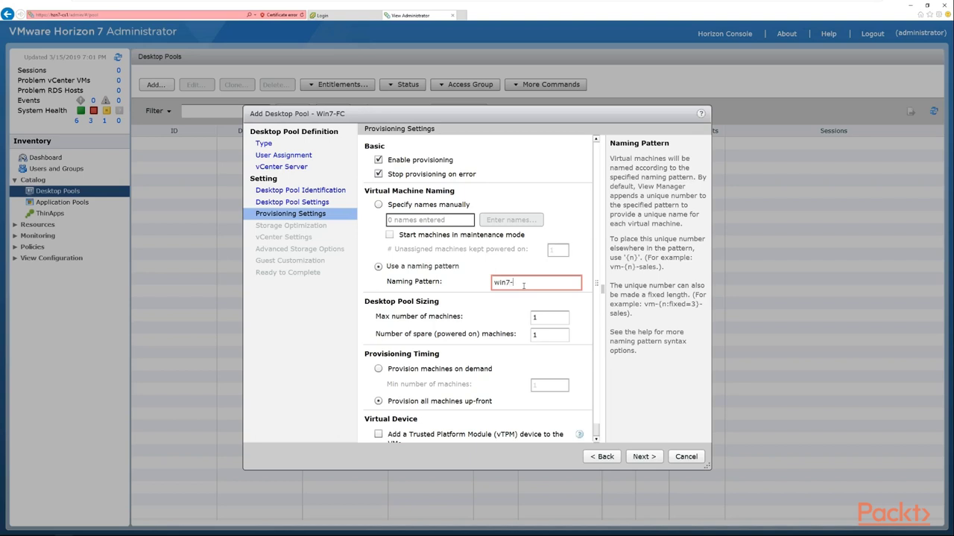
{"action": "type", "text": "-fc-{n}"}
{"action": "left_click", "coordinate": [493, 315]}
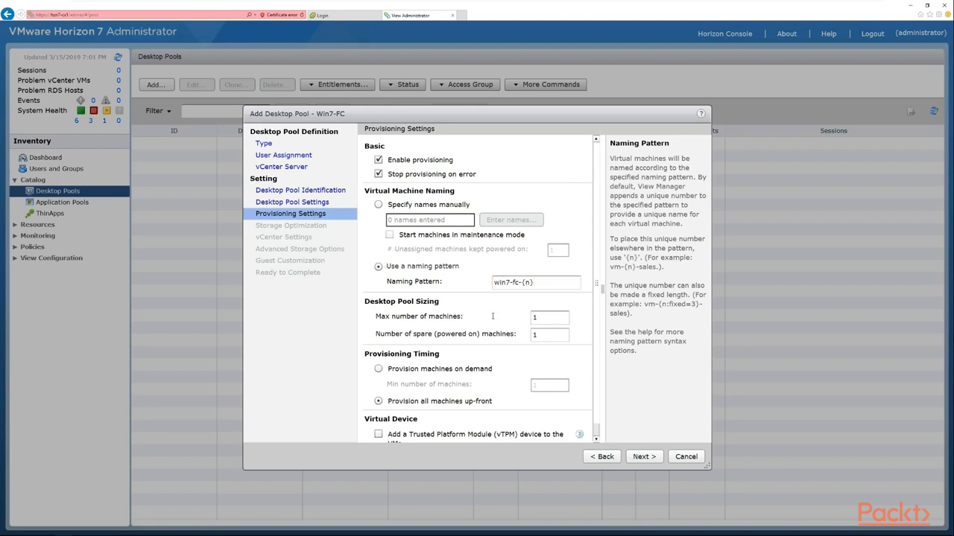
- Set the maximum number of machines in the desktop pool to 2
{"action": "double_click", "coordinate": [553, 316]}
{"action": "type", "text": "2"}
{"action": "double_click", "coordinate": [553, 336]}
{"action": "left_click", "coordinate": [541, 317]}
- Choose to provision all machines up-front and proceed past storage optimization to the vCenter settings
{"action": "scroll", "coordinate": [520, 372], "scroll_direction": "down", "scroll_amount": 1}
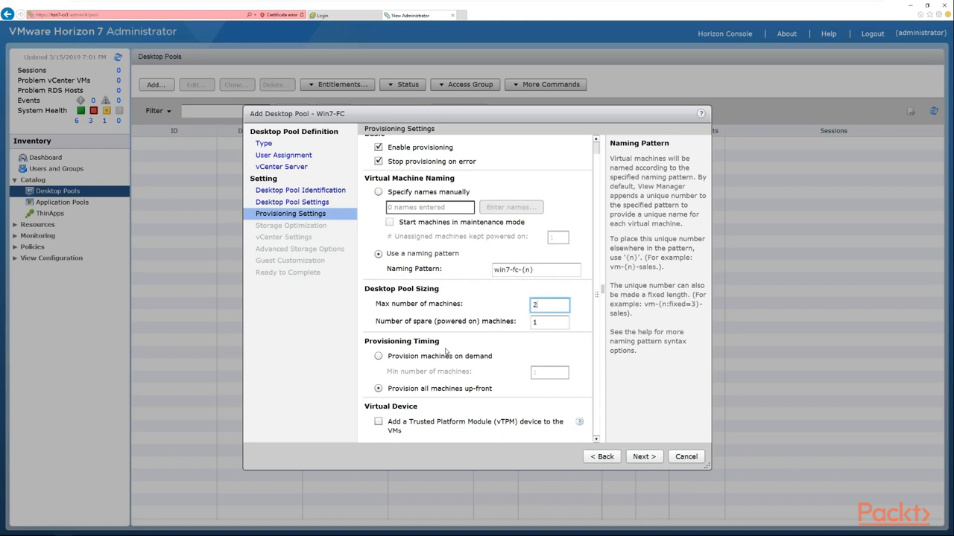
{"action": "left_click", "coordinate": [378, 356]}
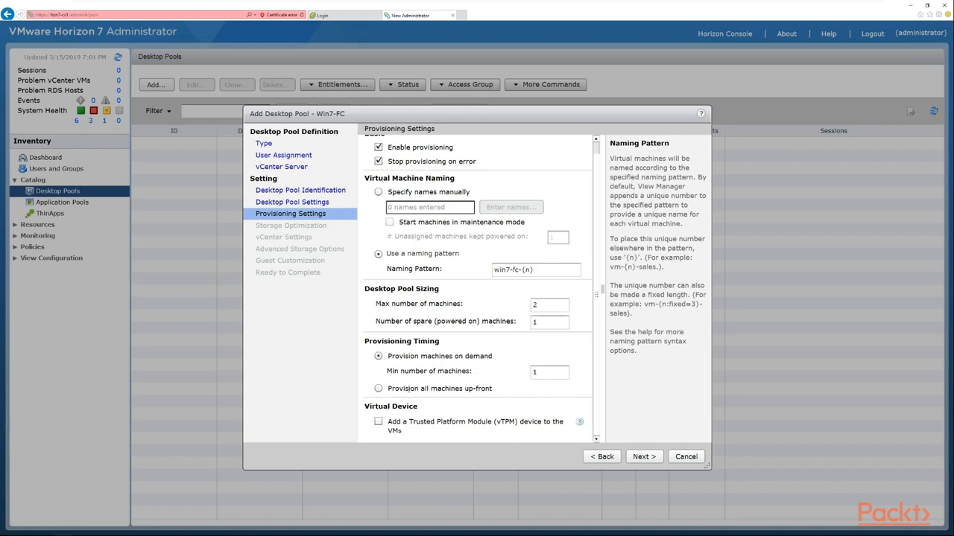
{"action": "left_click", "coordinate": [379, 389]}
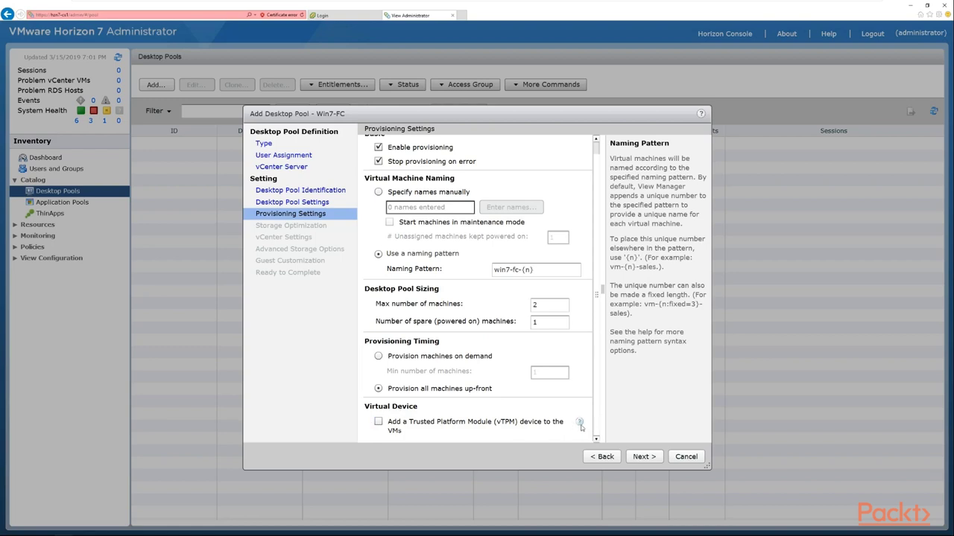
{"action": "scroll", "coordinate": [496, 308], "scroll_direction": "up", "scroll_amount": 1}
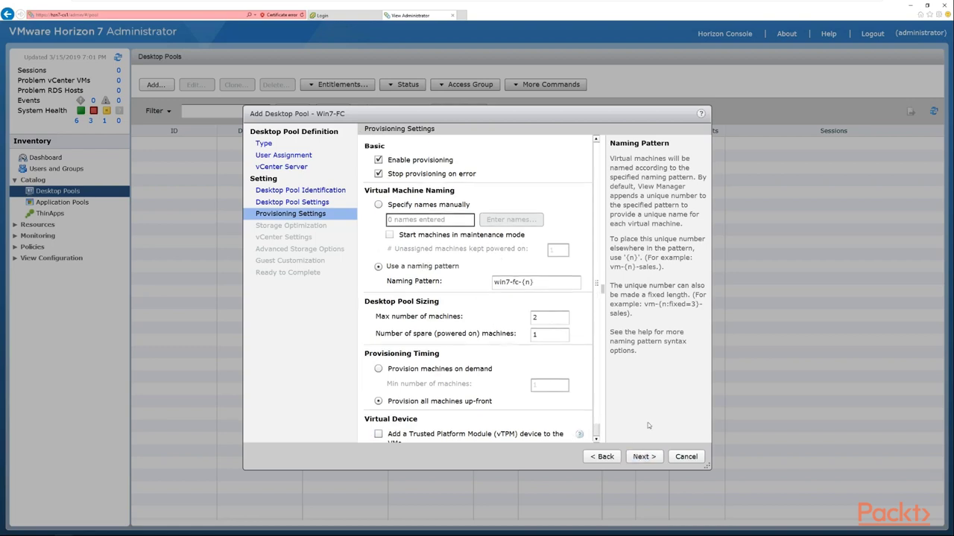
{"action": "left_click", "coordinate": [650, 458]}
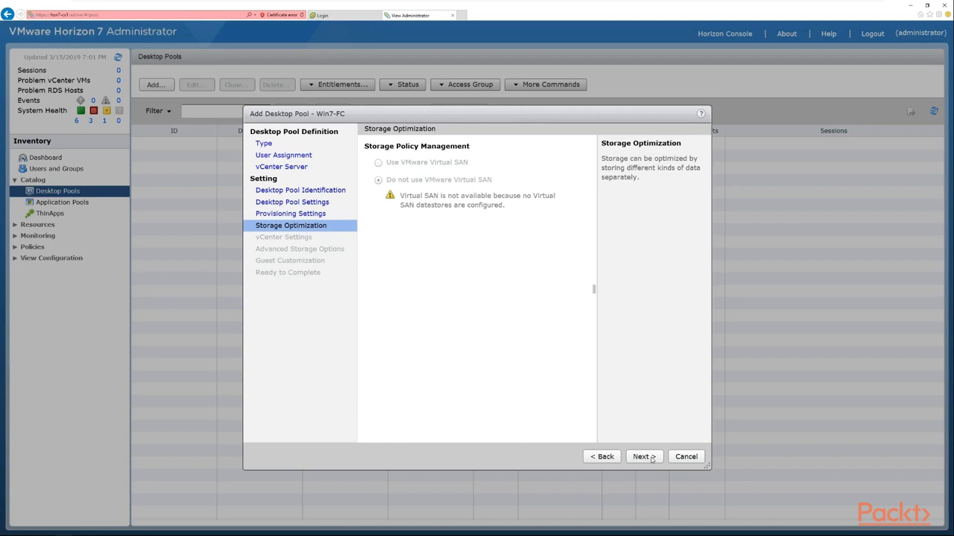
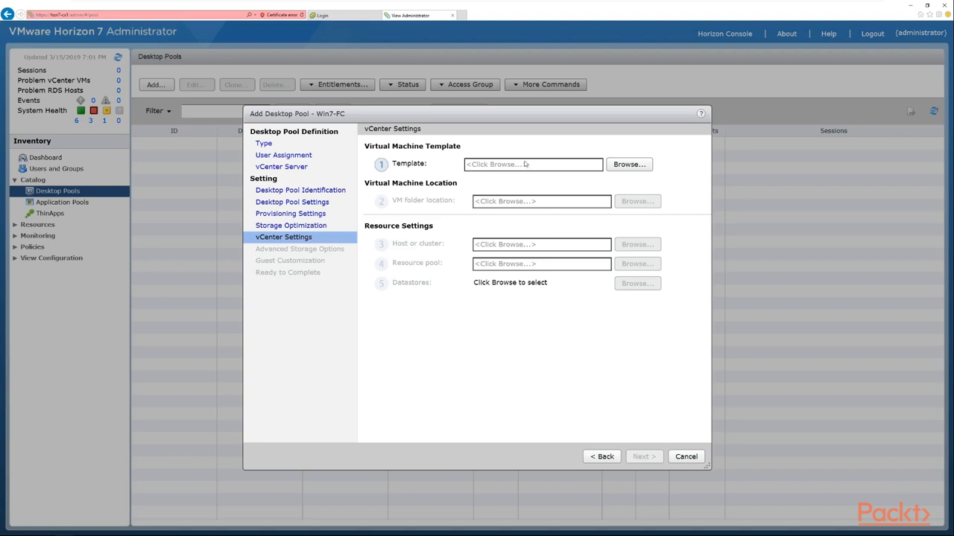
- Choose the Windows 7 Gold Image template and PVO Datacenter as the VM folder location
{"action": "left_click", "coordinate": [632, 164]}
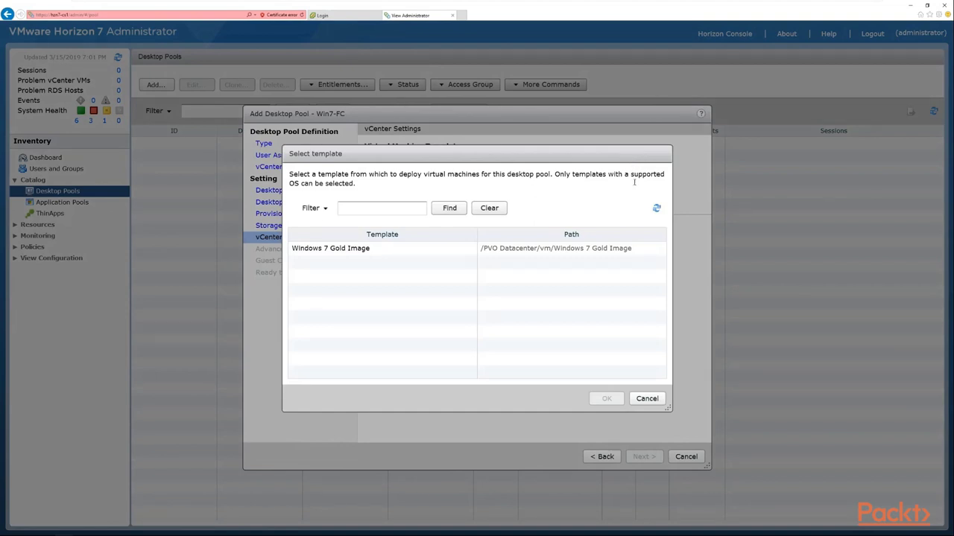
{"action": "left_click", "coordinate": [361, 251]}
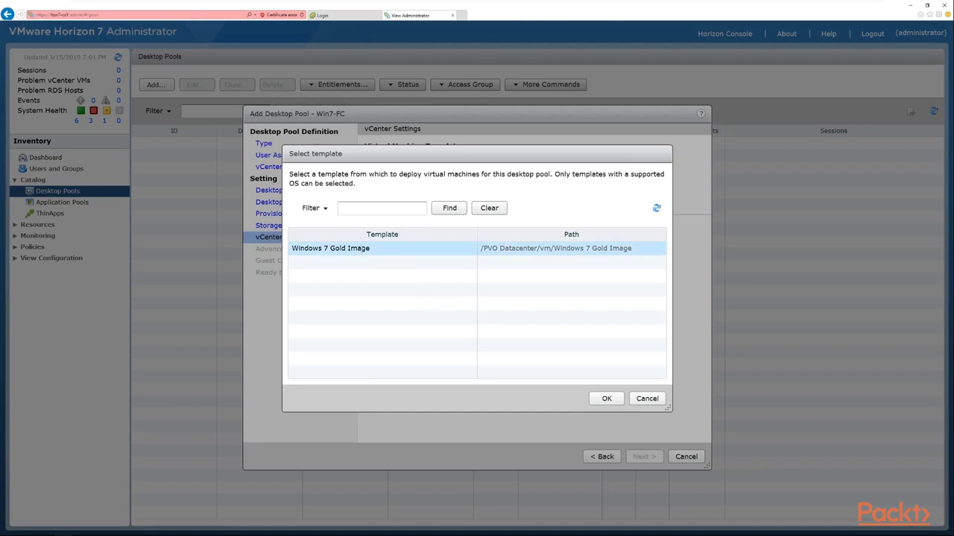
{"action": "left_click", "coordinate": [600, 398]}
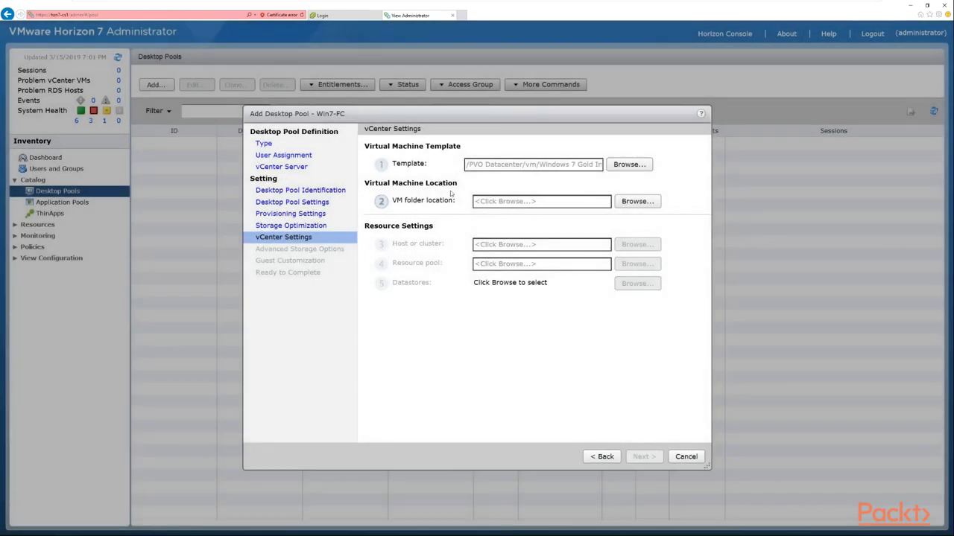
{"action": "left_click", "coordinate": [643, 203]}
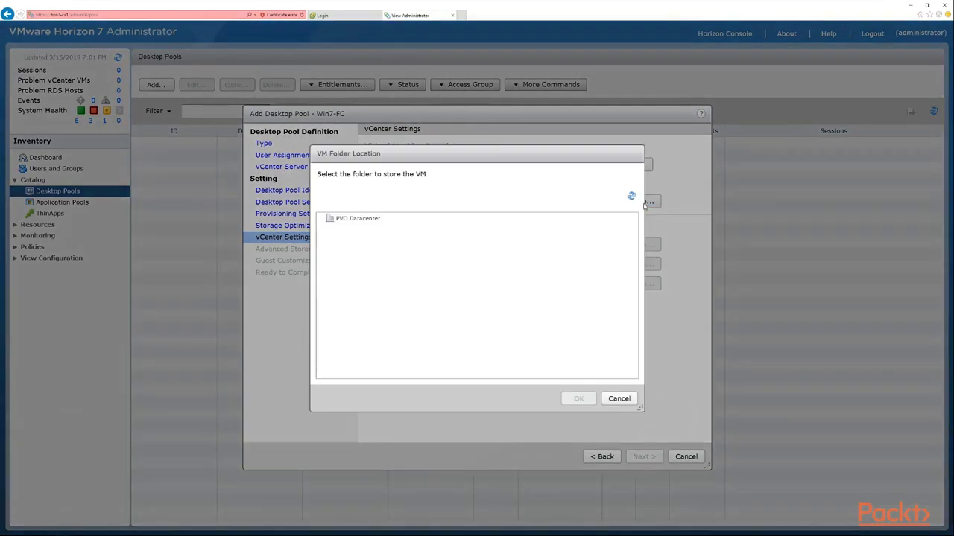
{"action": "left_click", "coordinate": [383, 218]}
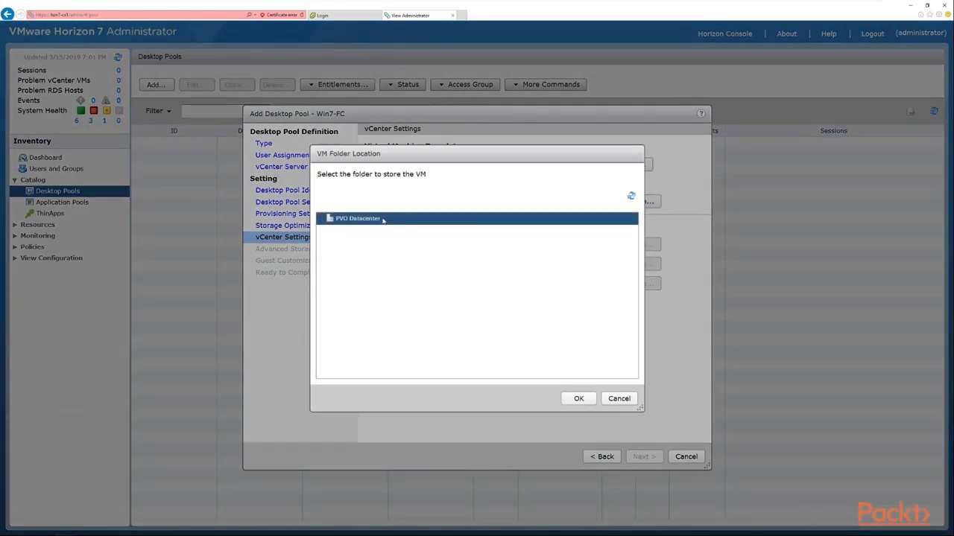
{"action": "left_click", "coordinate": [579, 399]}
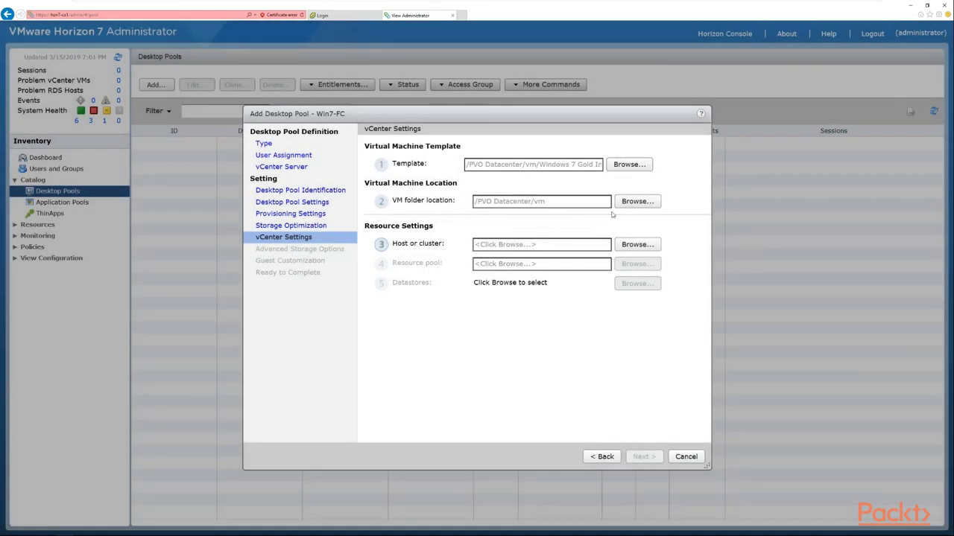
- Assign 192.168.1.131 as both the host and the resource pool for the desktop pool
{"action": "left_click", "coordinate": [645, 248]}
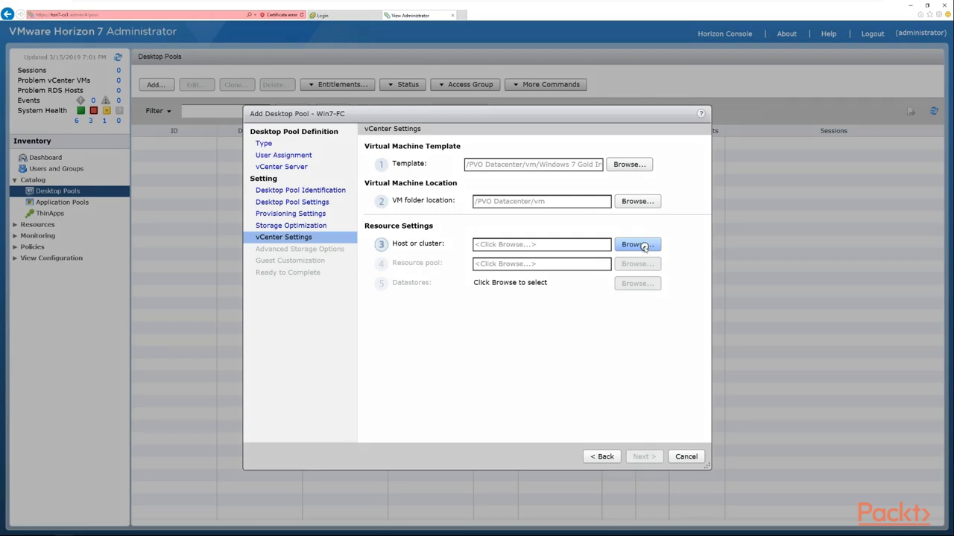
{"action": "left_click", "coordinate": [424, 241]}
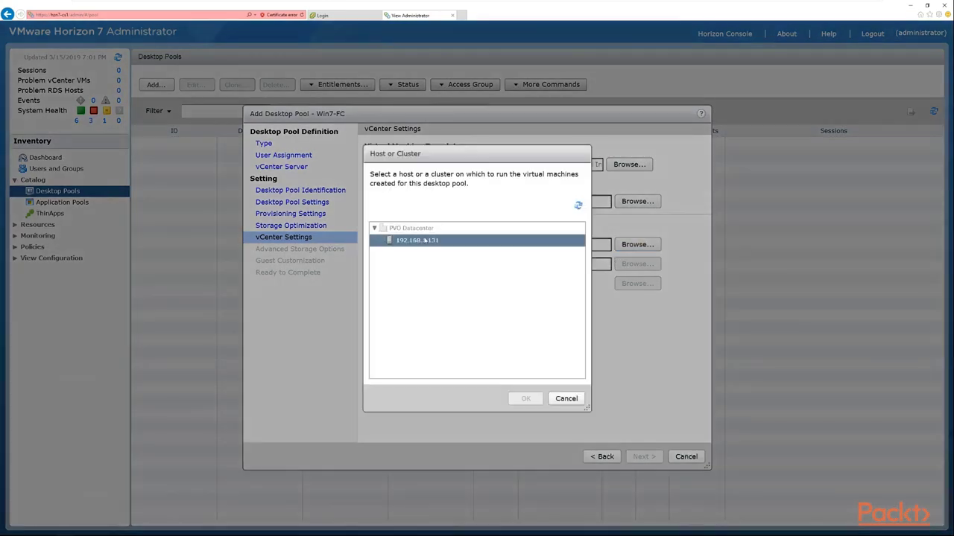
{"action": "left_click", "coordinate": [526, 399]}
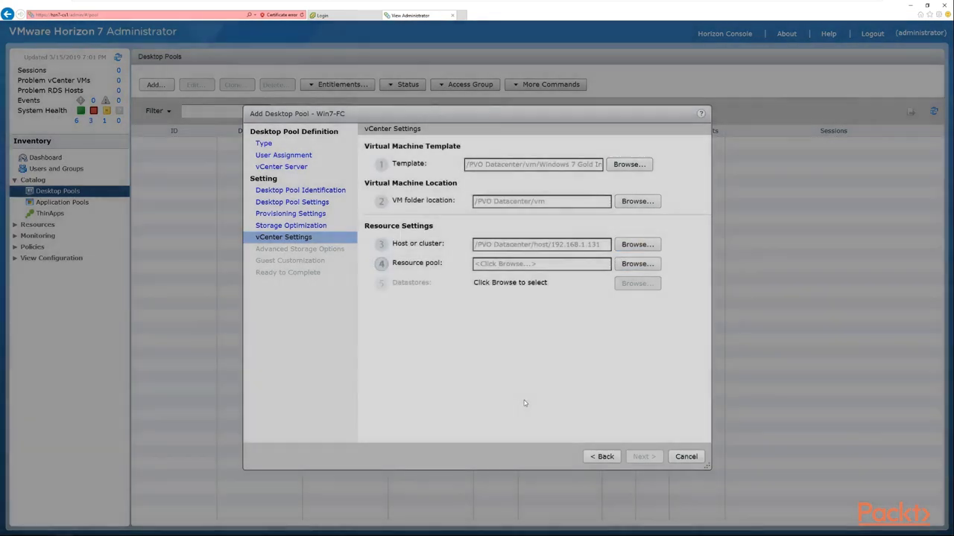
{"action": "left_click", "coordinate": [634, 264]}
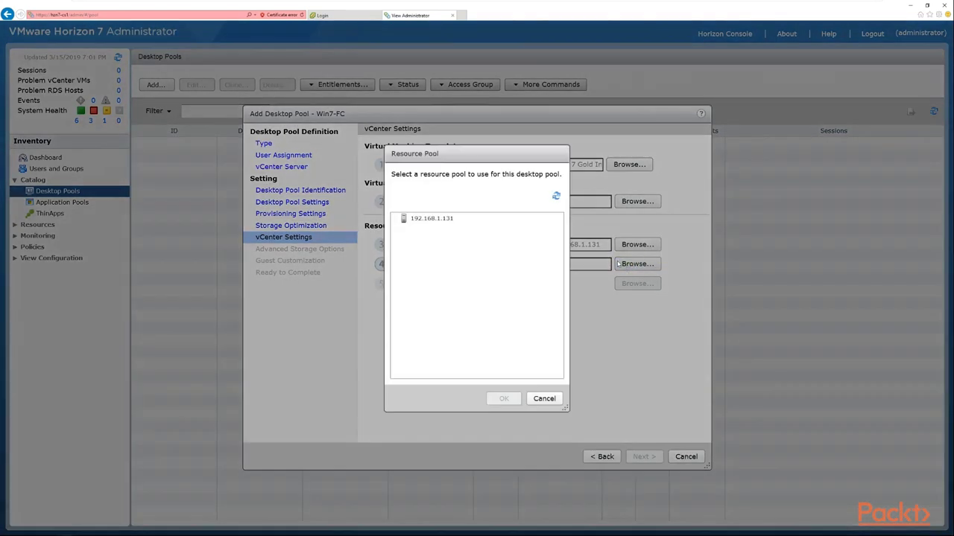
{"action": "left_click", "coordinate": [442, 220]}
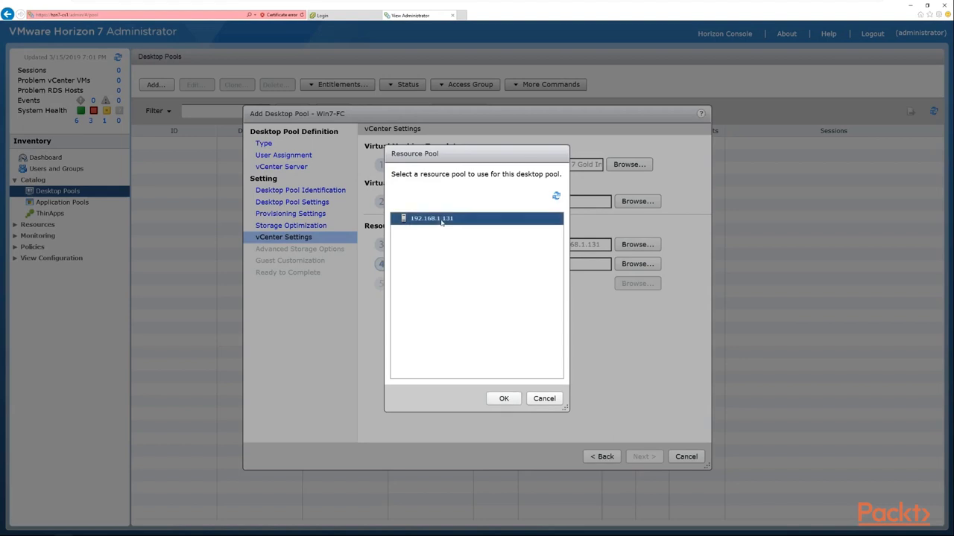
{"action": "left_click", "coordinate": [509, 401]}
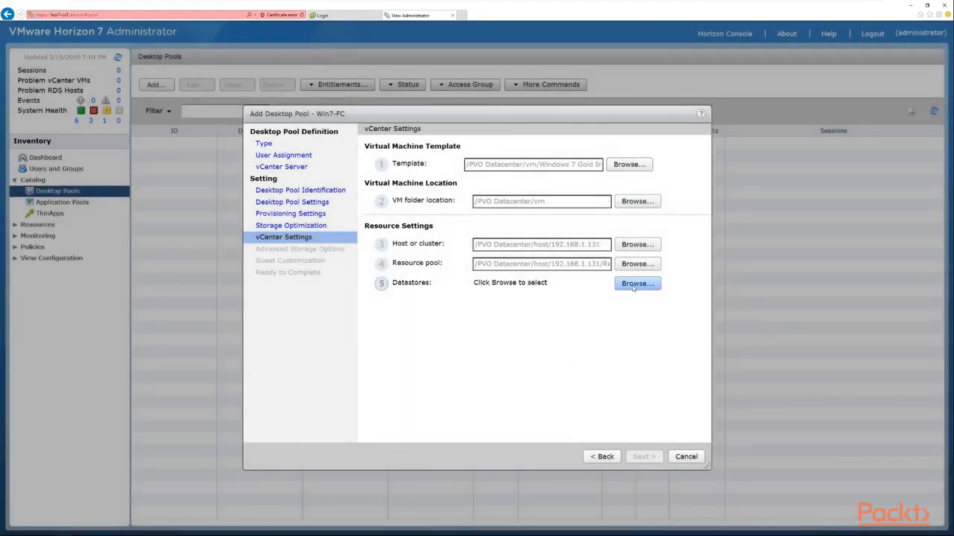
- Select VM Datastore as the desktop pool's datastore and proceed to the advanced storage options
{"action": "left_click", "coordinate": [634, 285]}
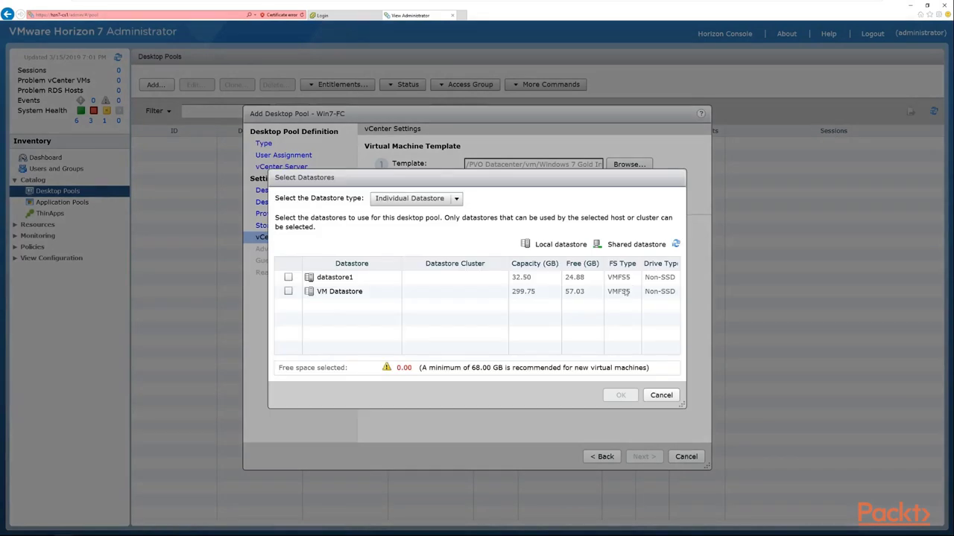
{"action": "left_click", "coordinate": [288, 292]}
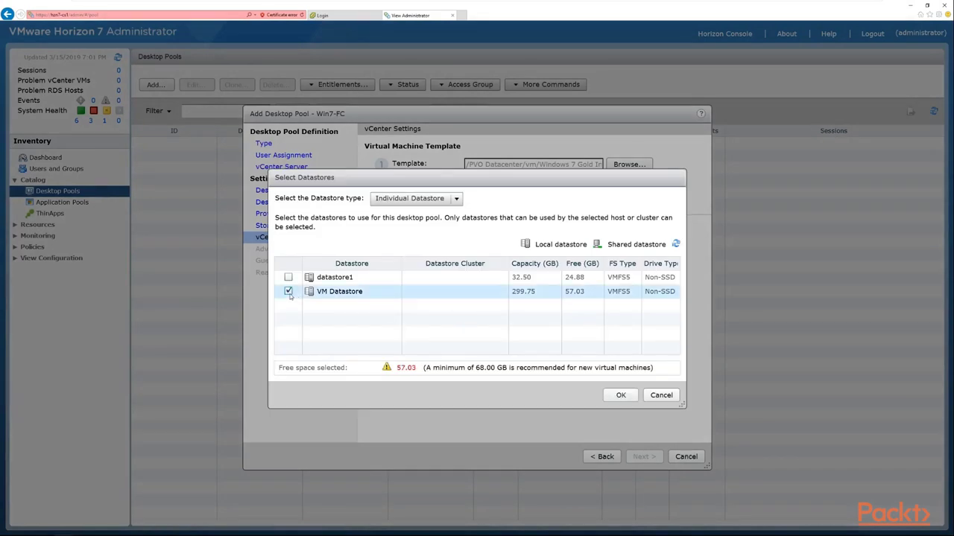
{"action": "left_click", "coordinate": [617, 391]}
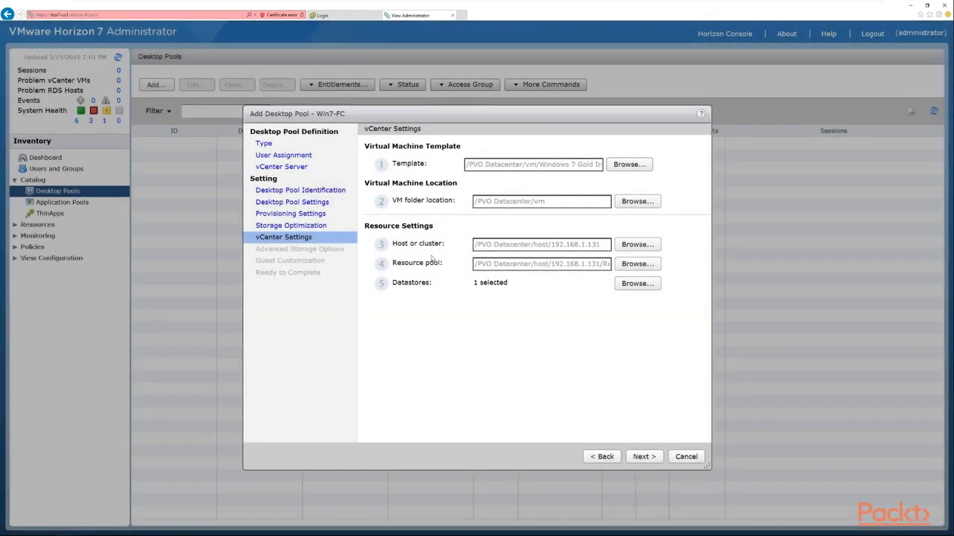
{"action": "left_click", "coordinate": [643, 456]}
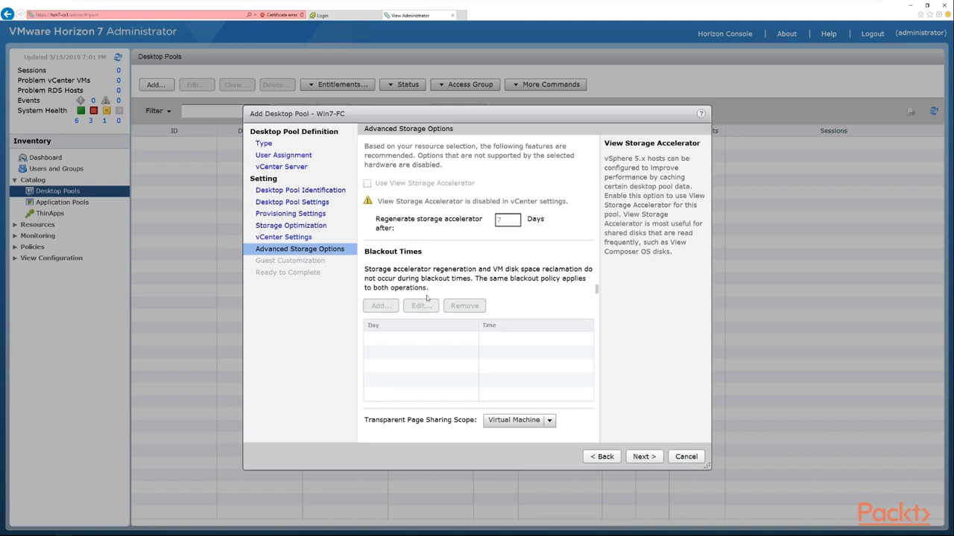
- Check the Transparent Page Sharing scopes, keep Virtual Machine, and proceed to guest customization
{"action": "left_click", "coordinate": [548, 422]}
{"action": "left_click", "coordinate": [549, 423]}
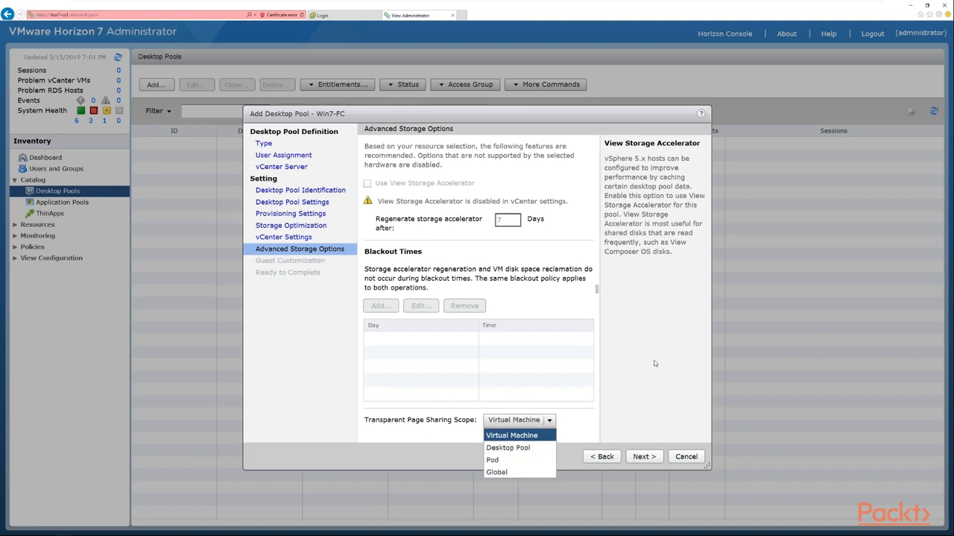
{"action": "left_click", "coordinate": [430, 412]}
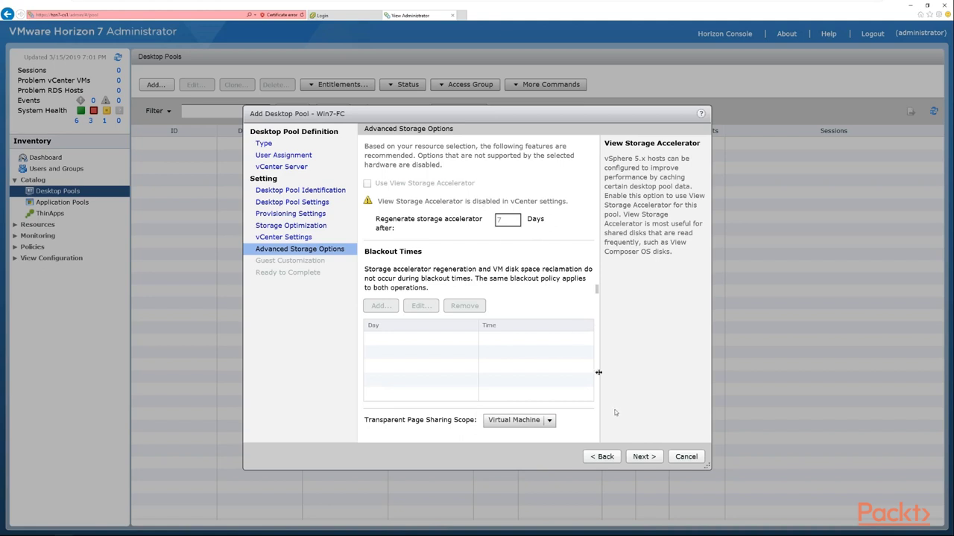
{"action": "left_click", "coordinate": [645, 457]}
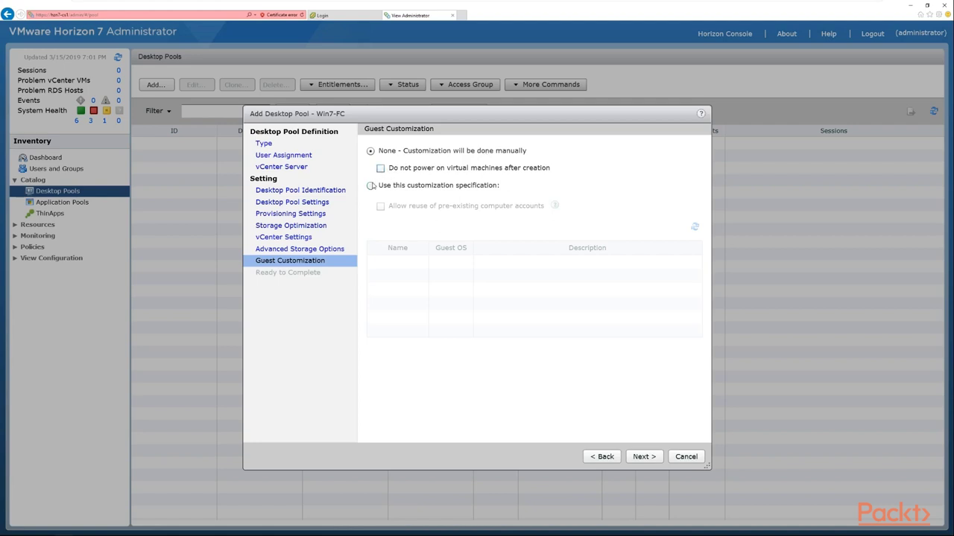
- Leave guest customization at None so it is done manually, and proceed to the pool summary
{"action": "left_click", "coordinate": [371, 187]}
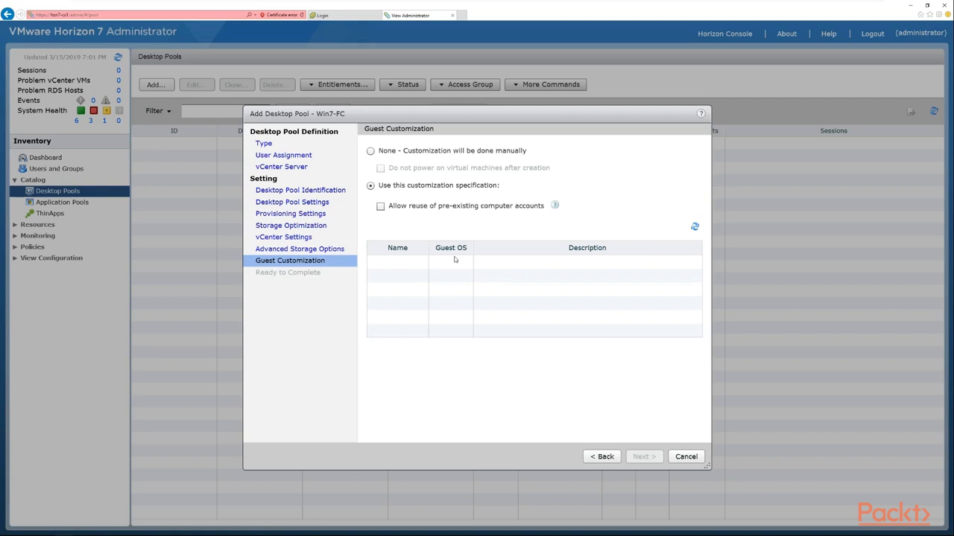
{"action": "left_click", "coordinate": [371, 151]}
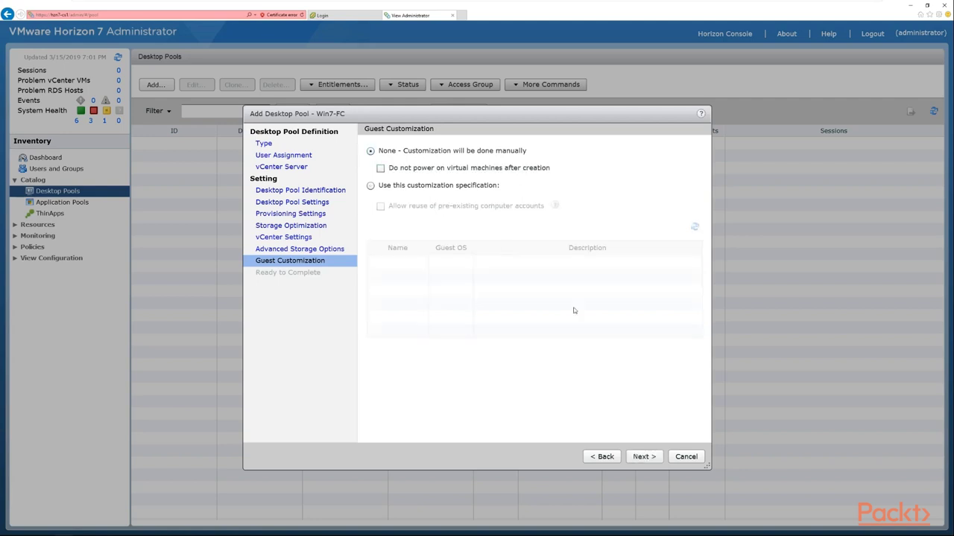
{"action": "left_click", "coordinate": [643, 457]}
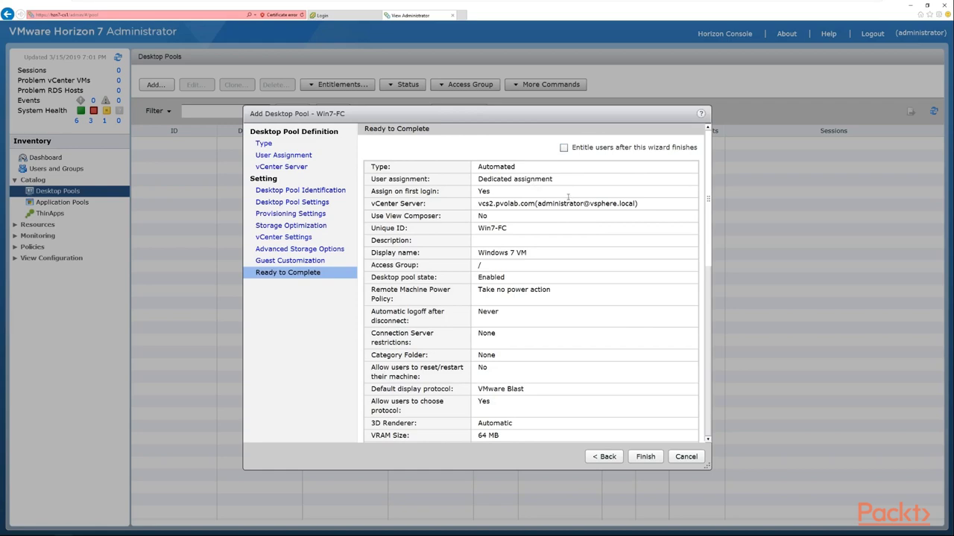
- Review the full Win7-FC pool summary and finish creating the pool without entitling users
{"action": "scroll", "coordinate": [568, 196], "scroll_direction": "down", "scroll_amount": 5}
{"action": "scroll", "coordinate": [567, 200], "scroll_direction": "down", "scroll_amount": 5}
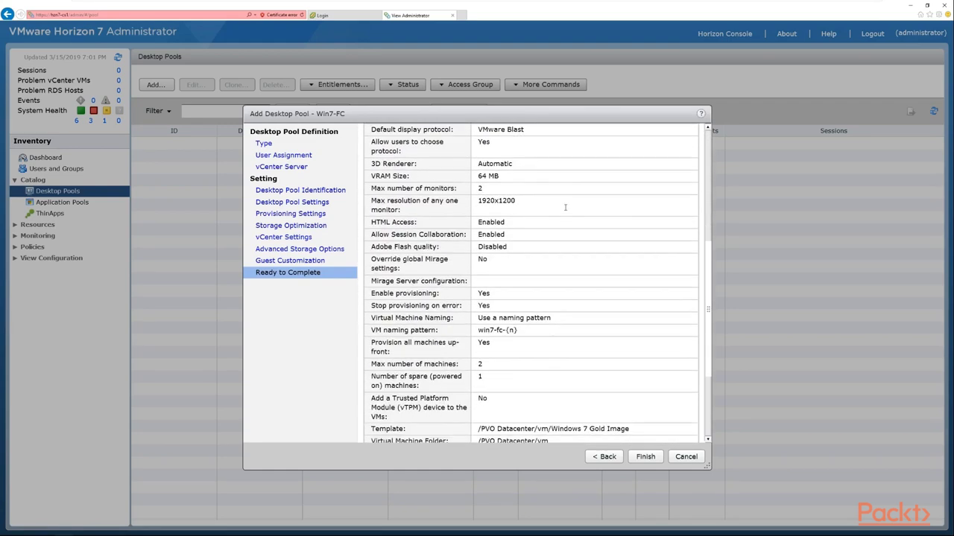
{"action": "scroll", "coordinate": [565, 208], "scroll_direction": "down", "scroll_amount": 4}
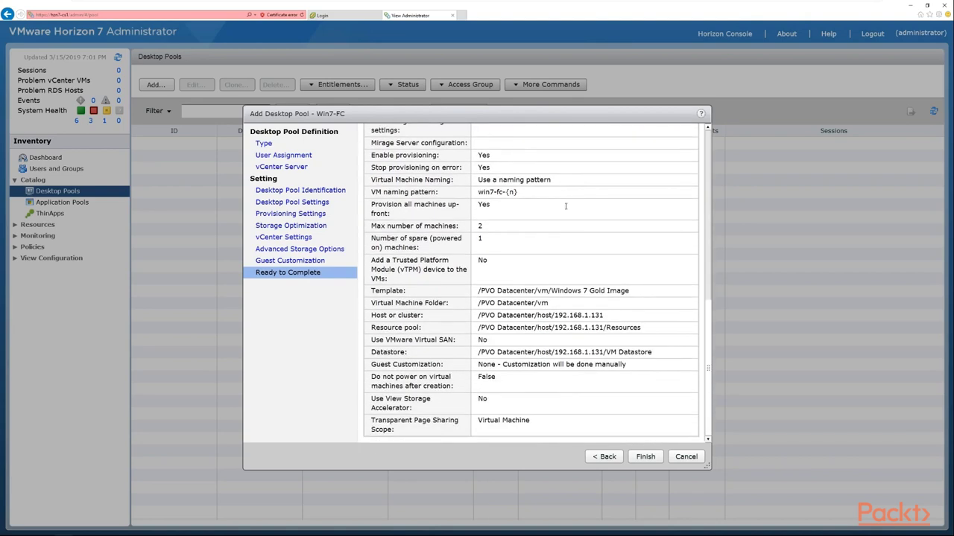
{"action": "left_click_drag", "start_coordinate": [708, 339], "coordinate": [703, 138]}
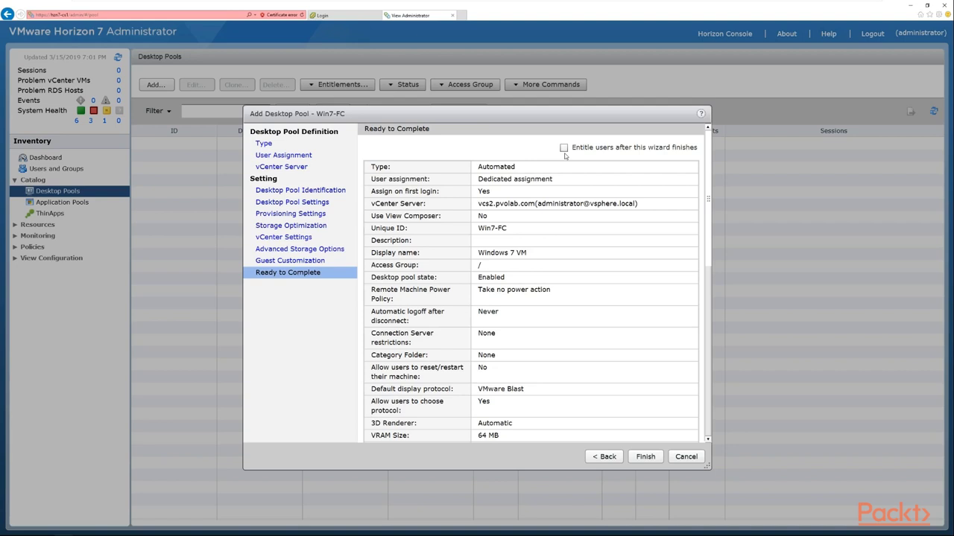
{"action": "left_click", "coordinate": [645, 457]}
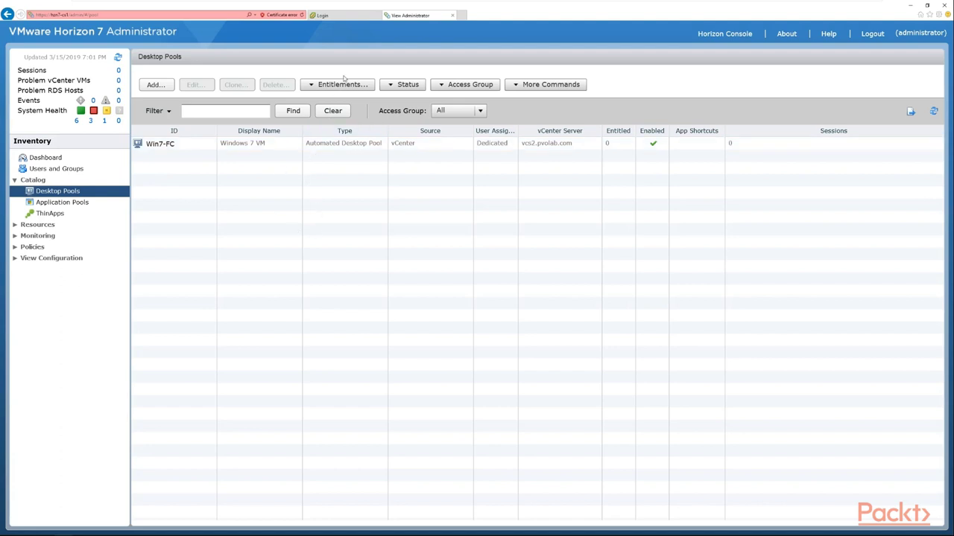
- Select the Win7-FC pool and examine its available entitlement, status, access group and additional commands
{"action": "left_click", "coordinate": [344, 85]}
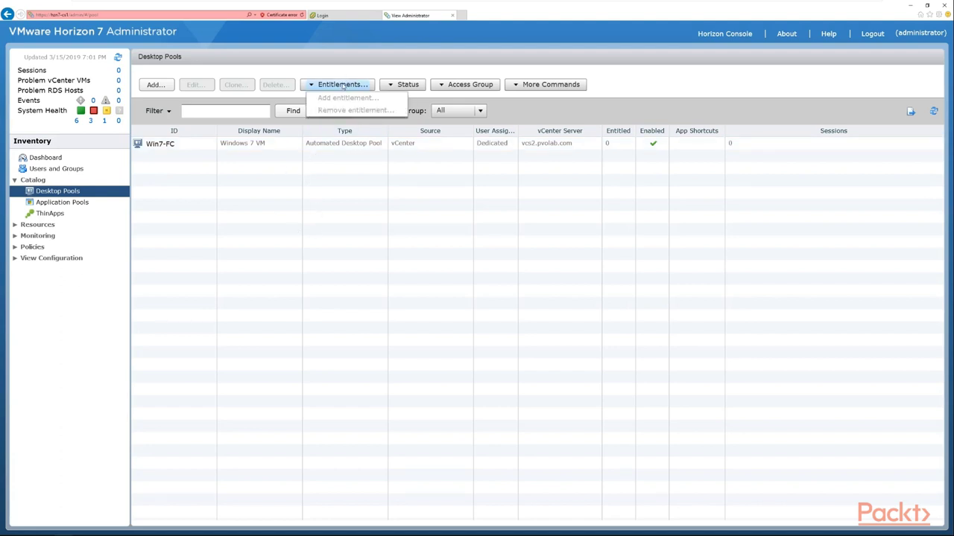
{"action": "left_click", "coordinate": [402, 87]}
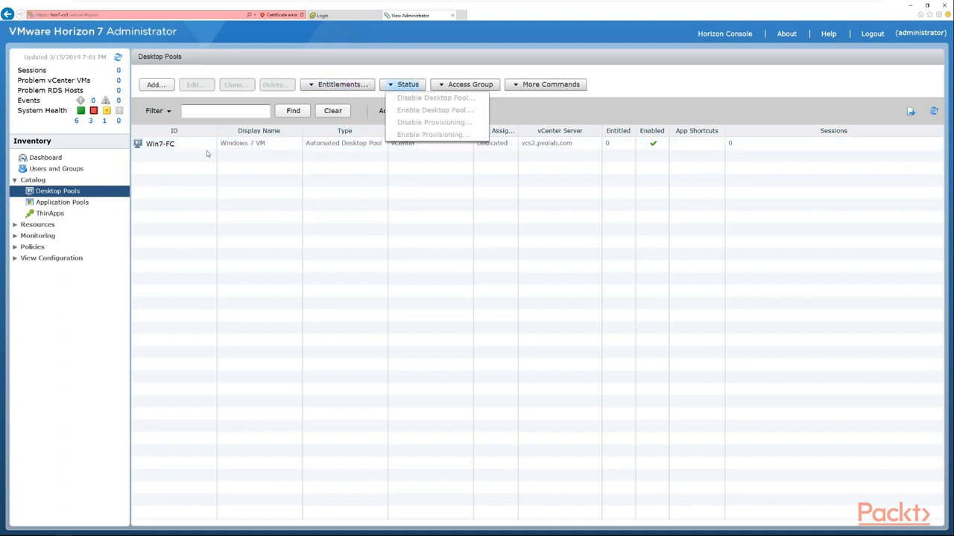
{"action": "left_click", "coordinate": [350, 143]}
{"action": "left_click", "coordinate": [401, 85]}
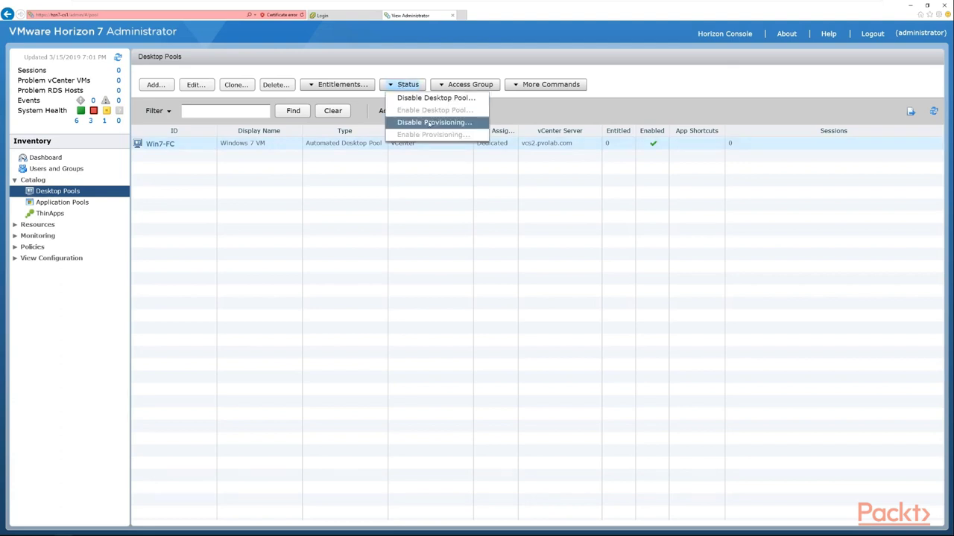
{"action": "left_click", "coordinate": [332, 85]}
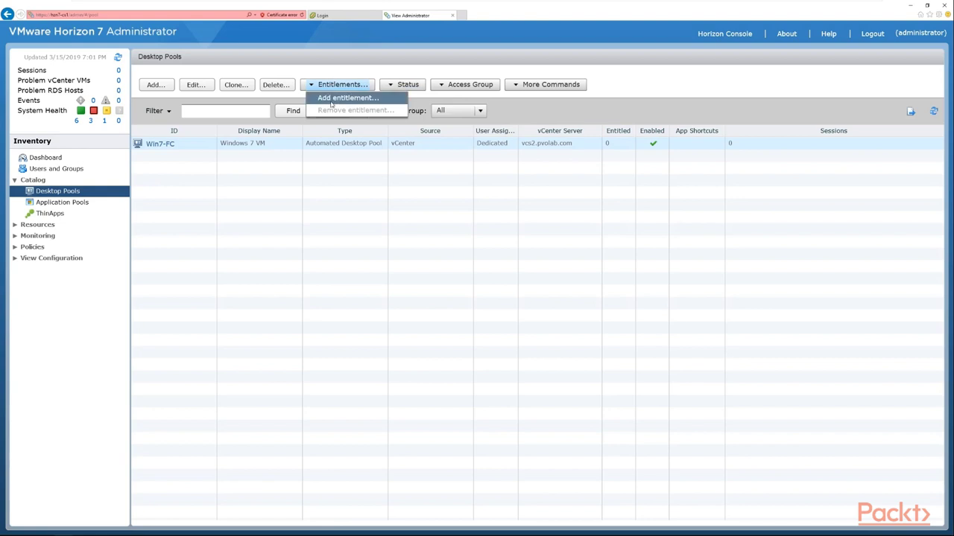
{"action": "left_click", "coordinate": [476, 87]}
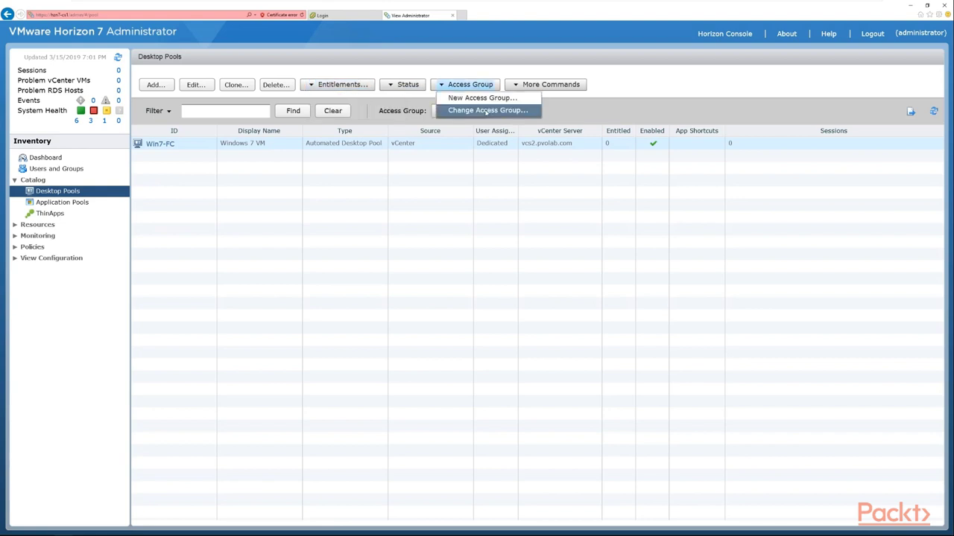
{"action": "left_click", "coordinate": [541, 86]}
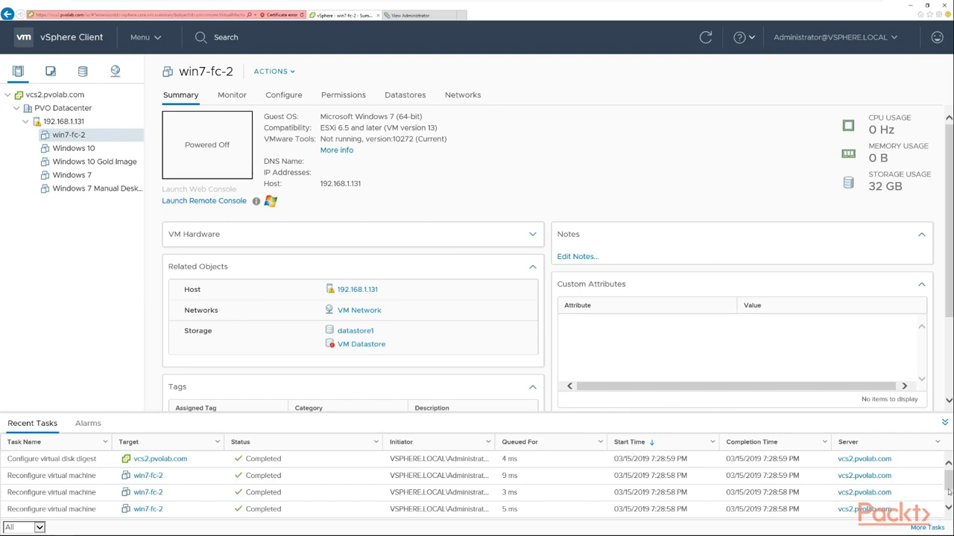
- Review the recent cloning and reconfiguration tasks for the win7-fc-2 machine in vSphere Client
{"action": "left_click_drag", "start_coordinate": [949, 487], "coordinate": [949, 500]}
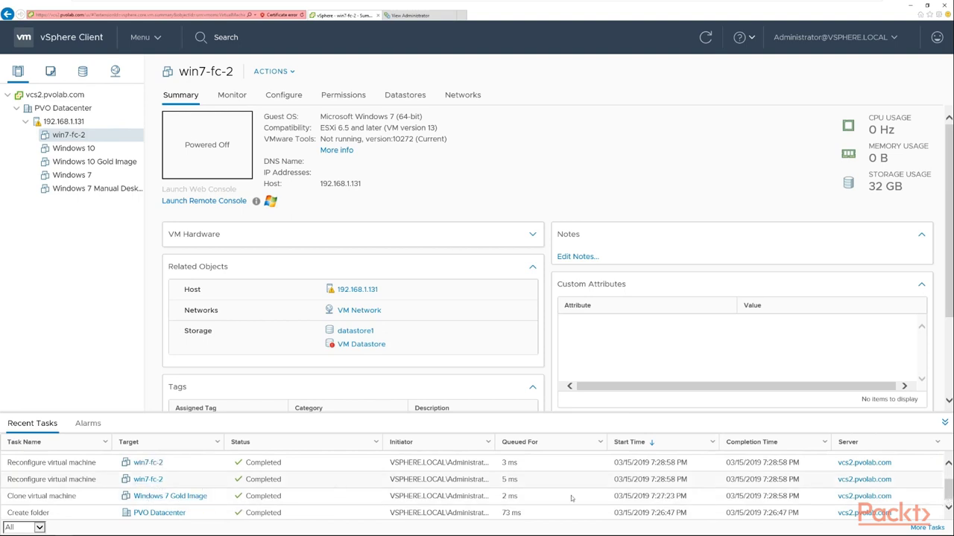
{"action": "left_click", "coordinate": [950, 470]}
{"action": "left_click", "coordinate": [951, 470]}
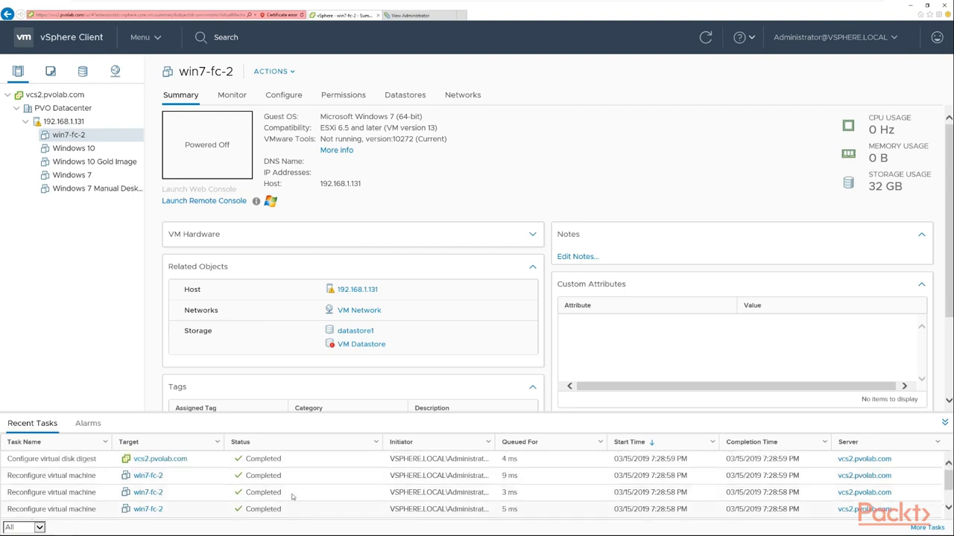